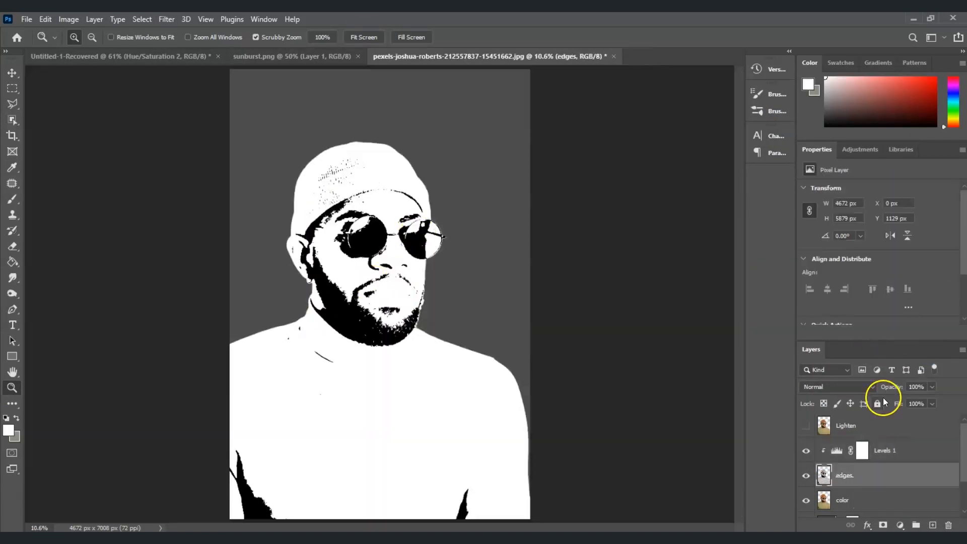
pyautogui.click(870, 500)
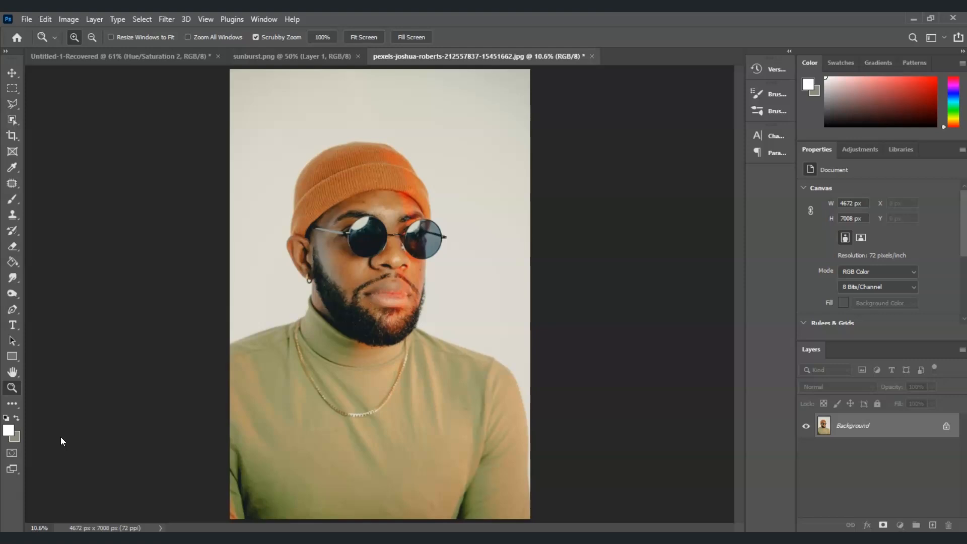
# - Select the man in the portrait automatically as the subject
pyautogui.hotkey('alt', 's')
pyautogui.press('Down')
pyautogui.press('Down')
pyautogui.press('Down')
pyautogui.press('Down')
pyautogui.press('Down')
pyautogui.press('Down')
pyautogui.press('Down')
pyautogui.press('Down')
pyautogui.press('Return')
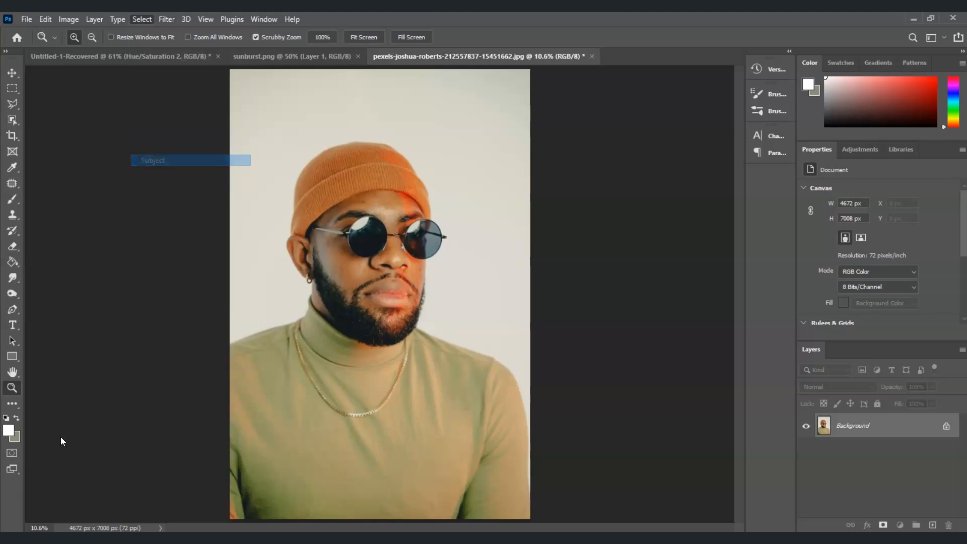
pyautogui.click(199, 156)
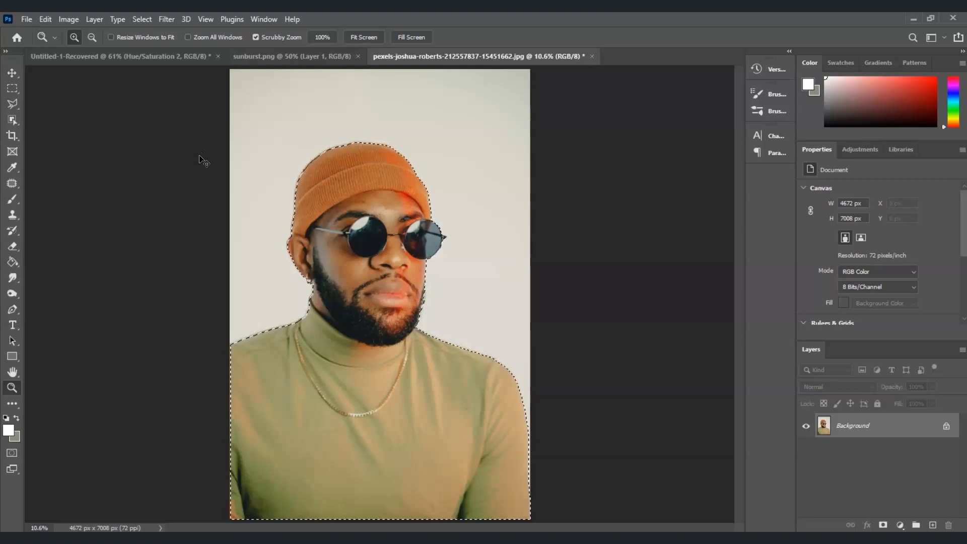
# - Copy the selected subject onto a new layer and duplicate that layer twice
pyautogui.hotkey('ctrl', 'j')
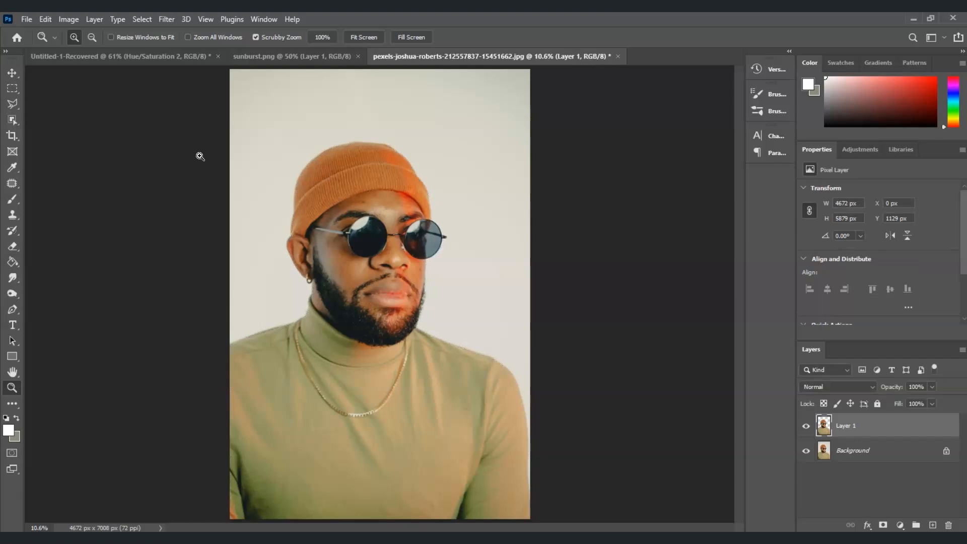
pyautogui.hotkey('ctrl', 'j')
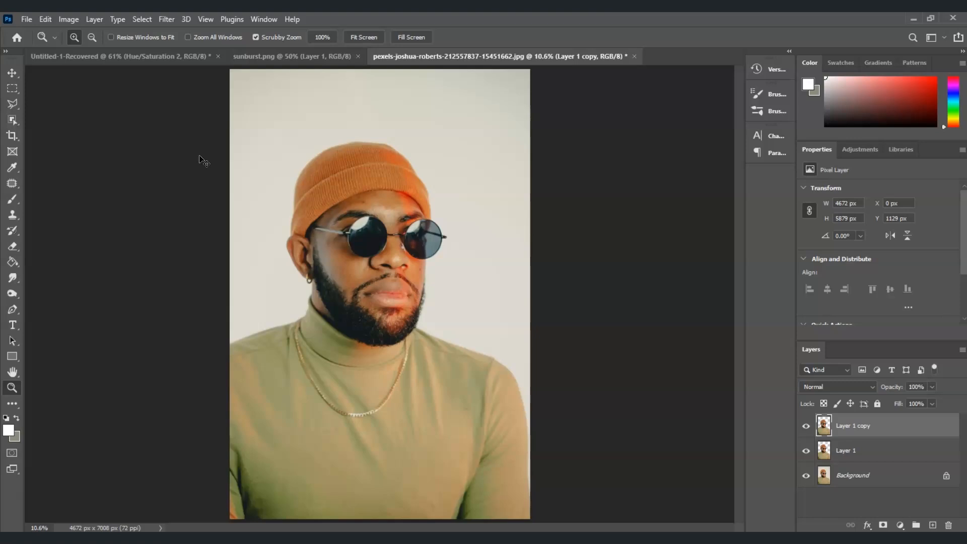
pyautogui.hotkey('ctrl', 'j')
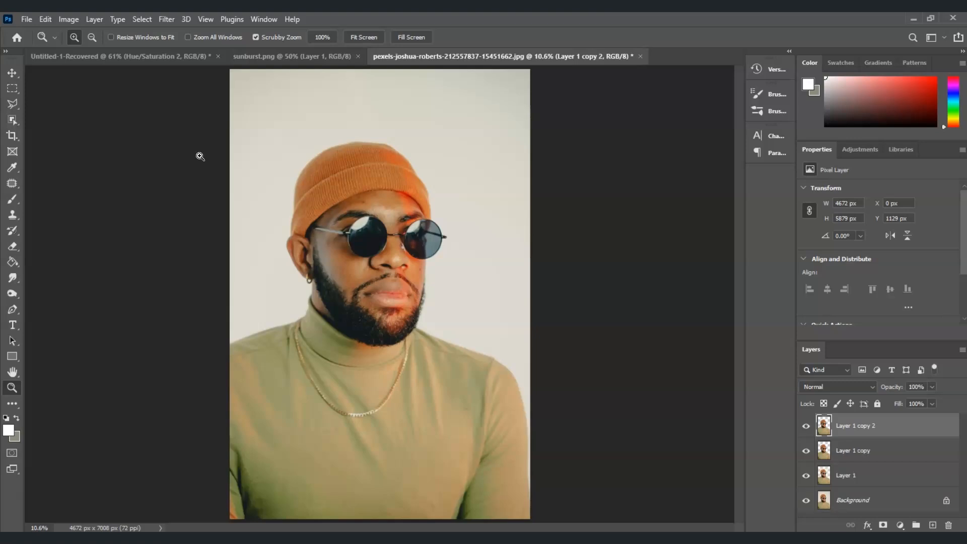
# - Rename the topmost subject copy as Lighten and hide it
pyautogui.doubleClick(865, 426)
pyautogui.write('Lighten')
pyautogui.click(807, 427)
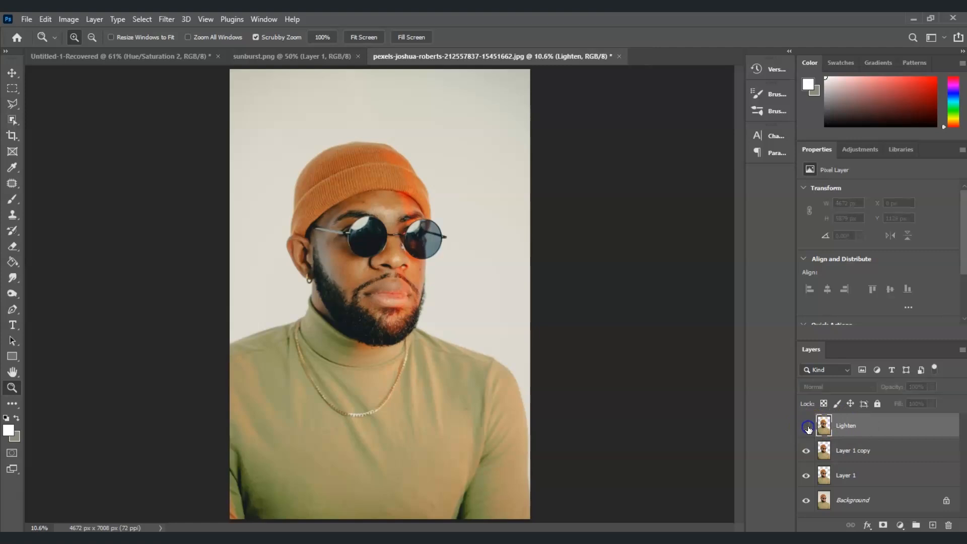
# - Rename the Layer 1 copy layer as edges and Layer 1 as color
pyautogui.click(855, 450)
pyautogui.doubleClick(857, 450)
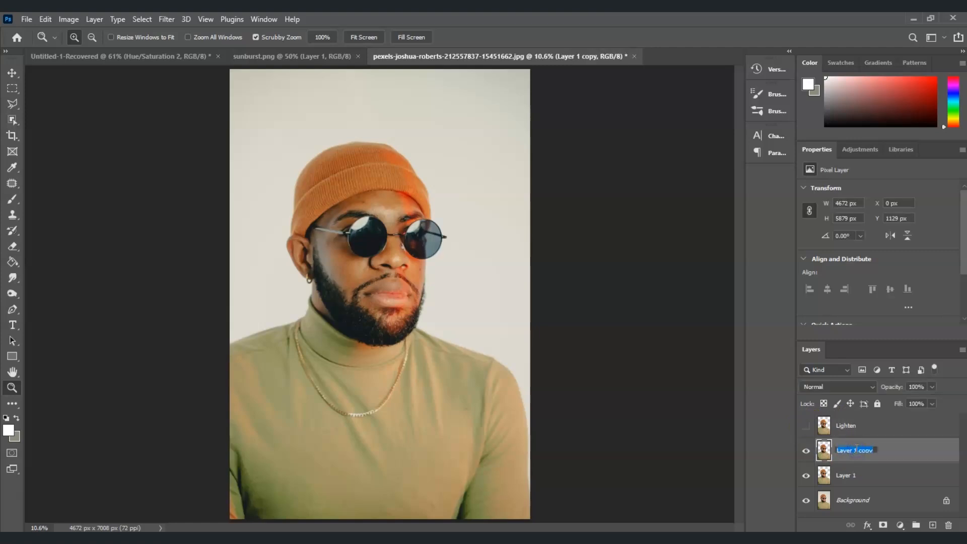
pyautogui.write('edo')
pyautogui.click(875, 470)
pyautogui.doubleClick(848, 476)
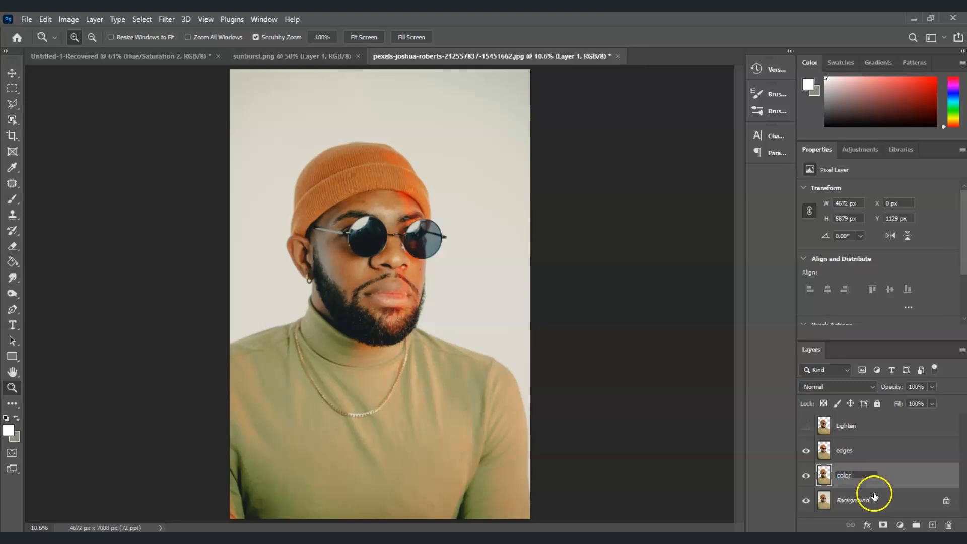
pyautogui.click(862, 497)
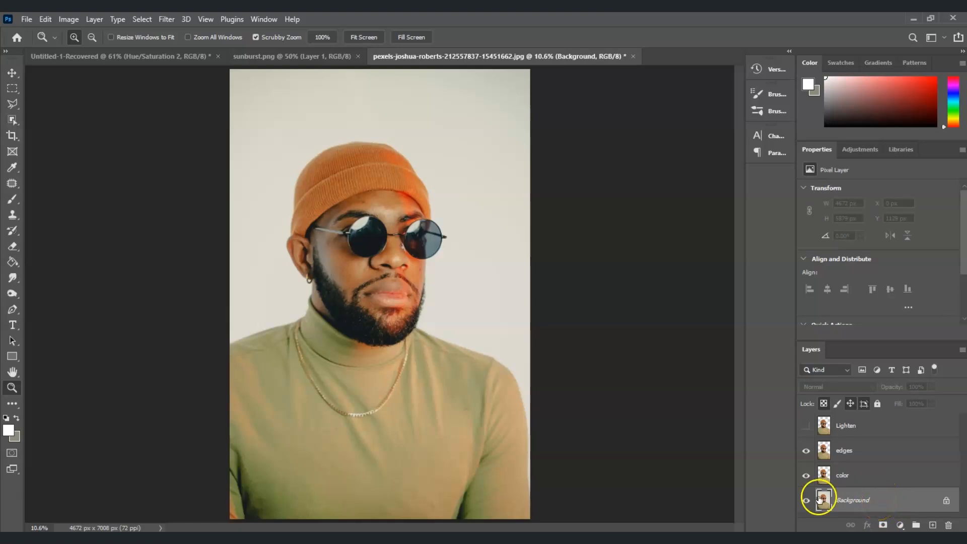
# - Add a dark grey (#4d4d4d) solid color fill layer directly above the Background layer
pyautogui.click(806, 500)
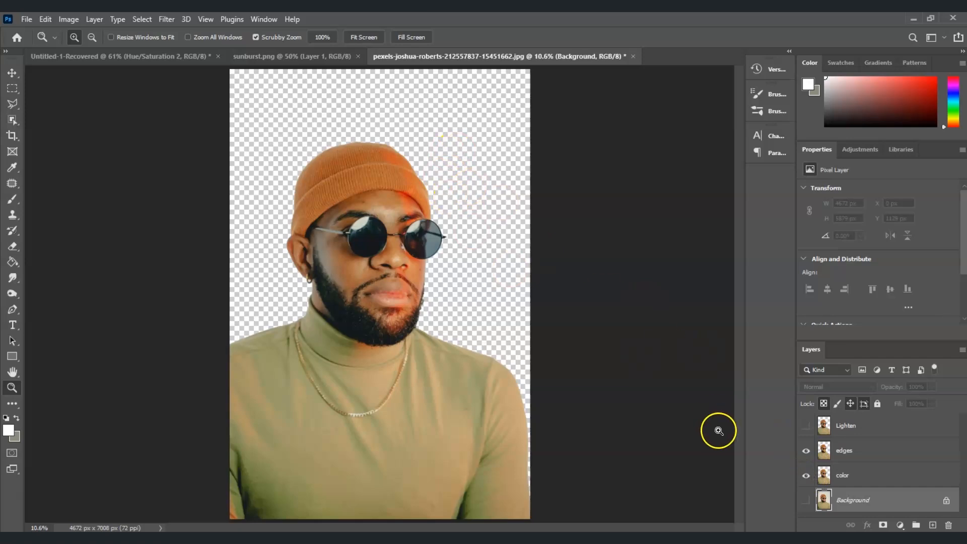
pyautogui.click(806, 500)
pyautogui.click(853, 502)
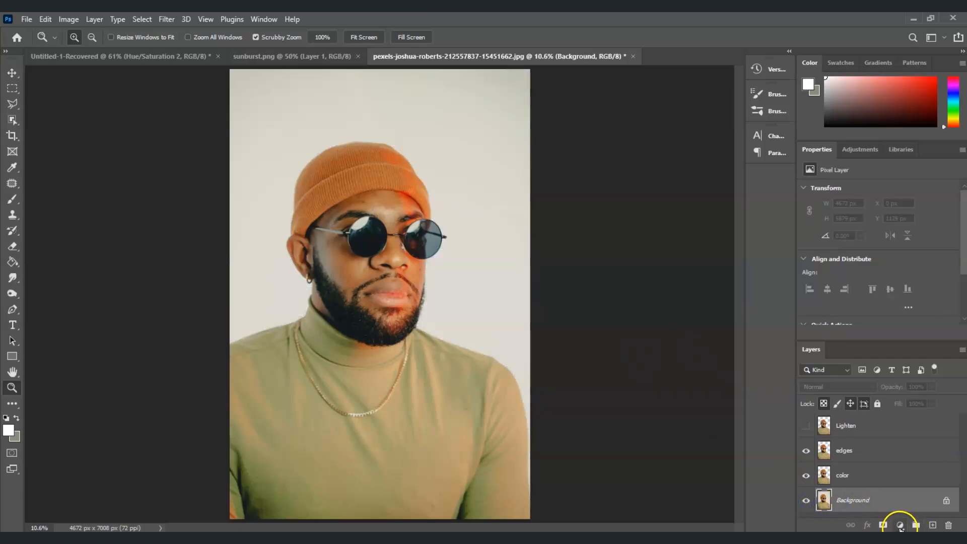
pyautogui.click(902, 525)
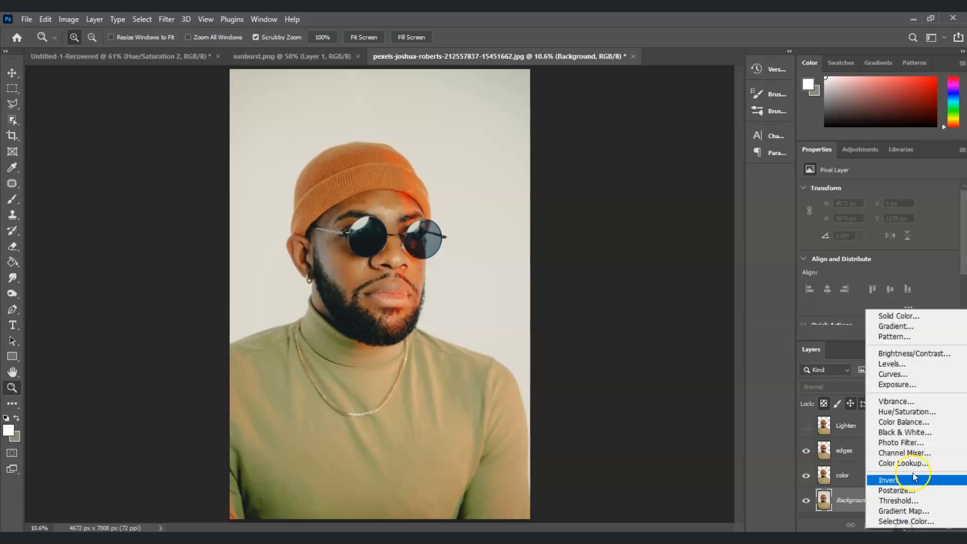
pyautogui.click(896, 313)
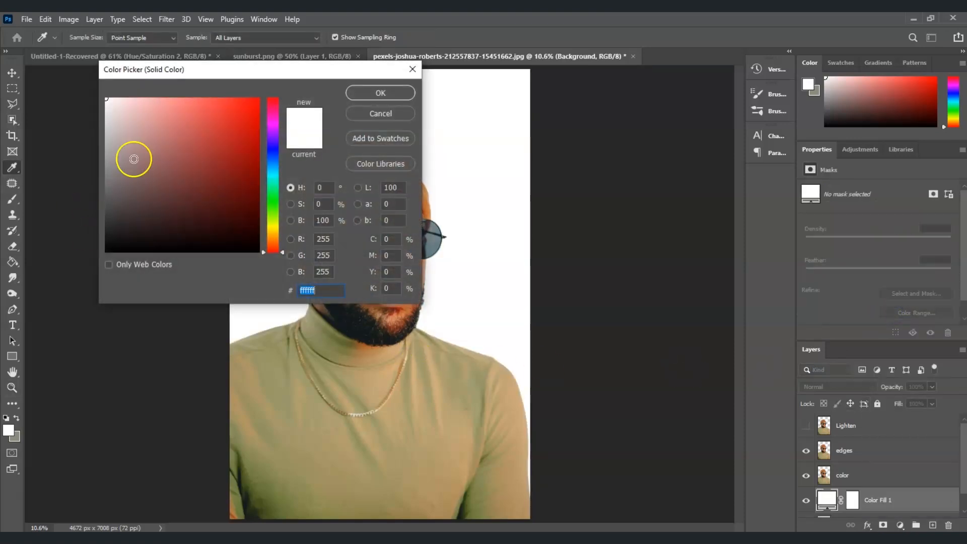
pyautogui.click(159, 119)
pyautogui.moveTo(159, 118); pyautogui.dragTo(96, 206)
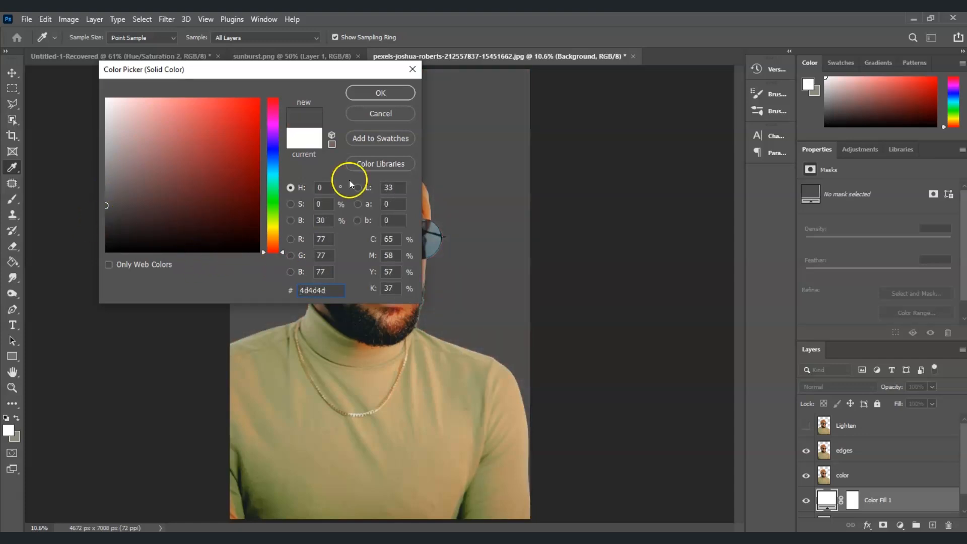
pyautogui.click(379, 93)
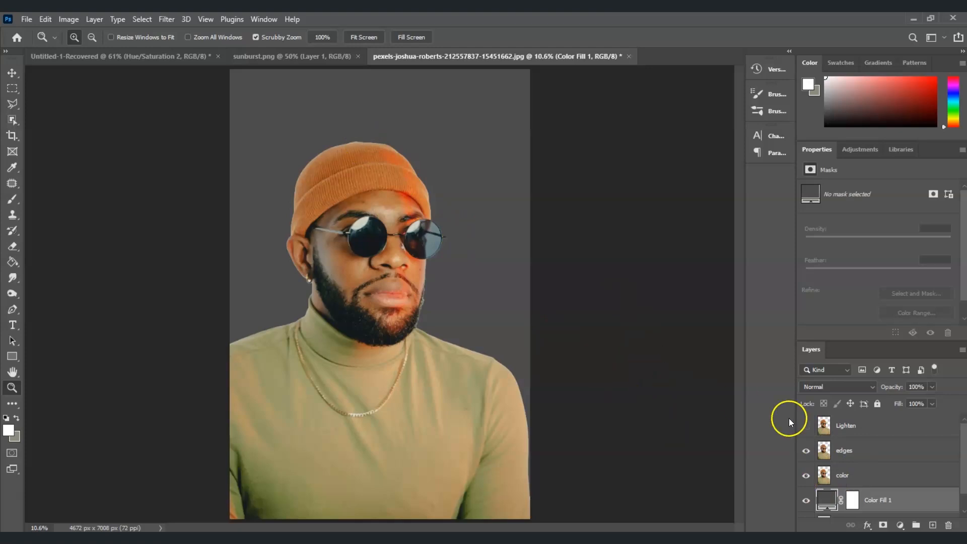
# - Apply the Poster Edges filter to the edges layer with edge thickness 0, edge intensity 5 and posterization 6
pyautogui.click(851, 456)
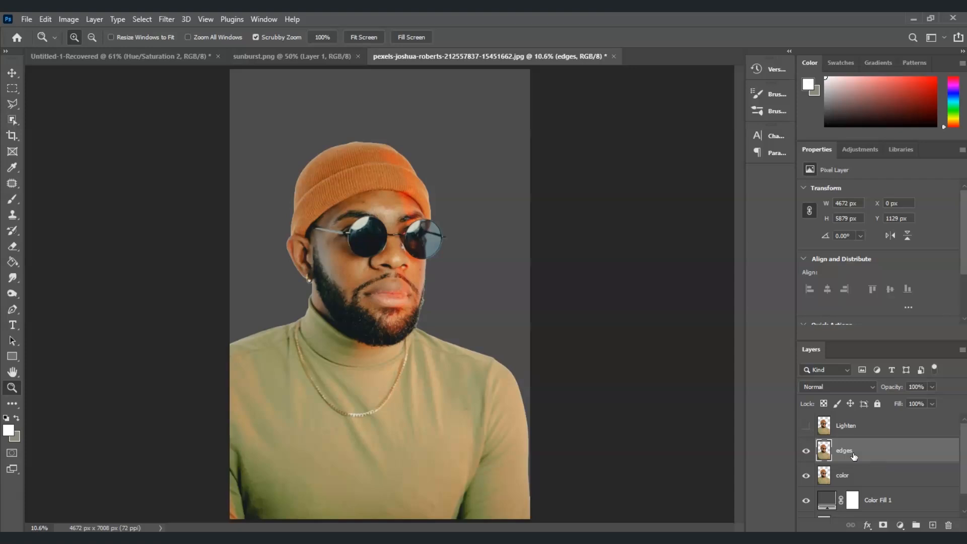
pyautogui.click(167, 20)
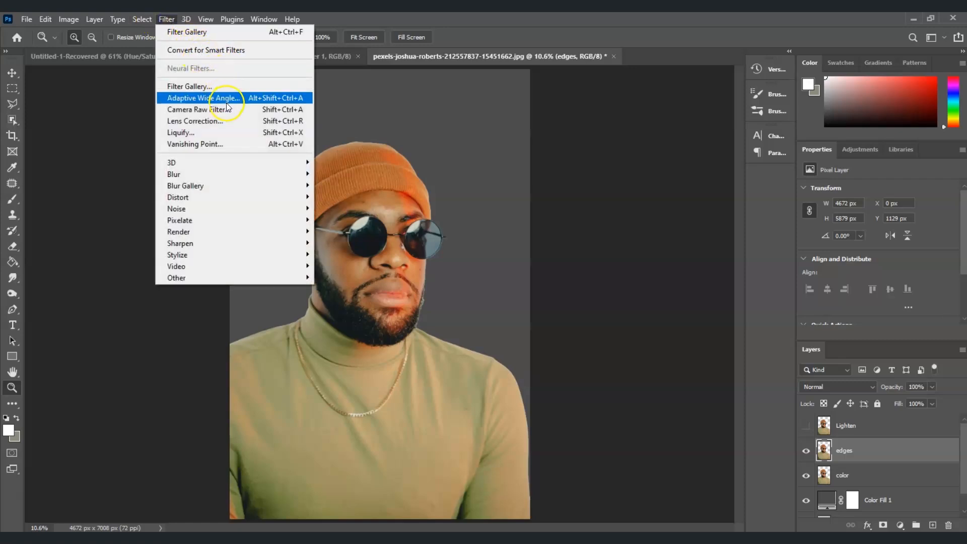
pyautogui.click(224, 86)
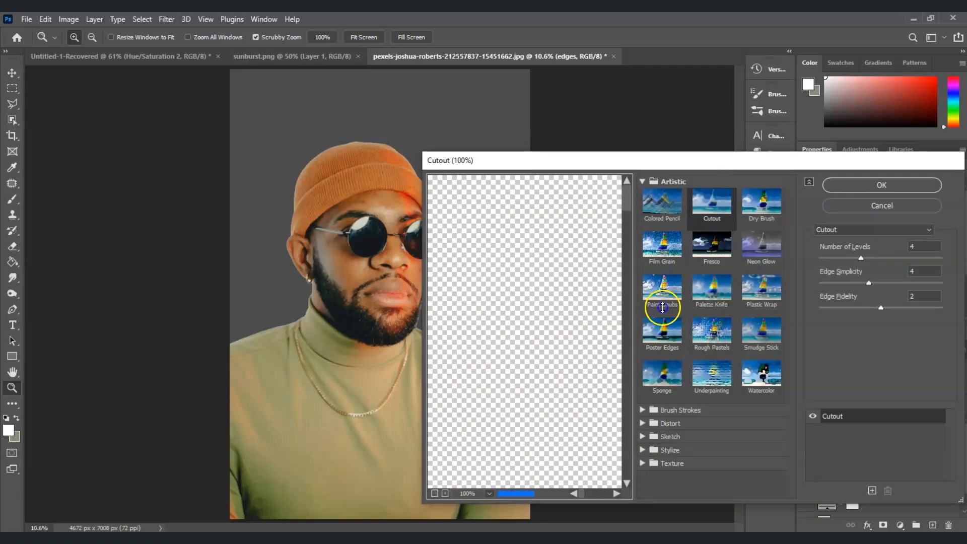
pyautogui.click(666, 335)
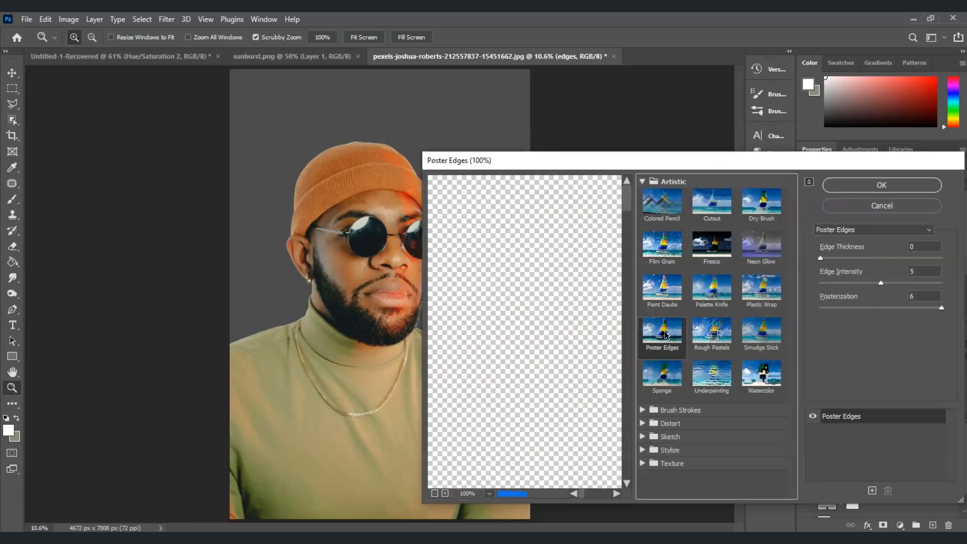
pyautogui.click(435, 494)
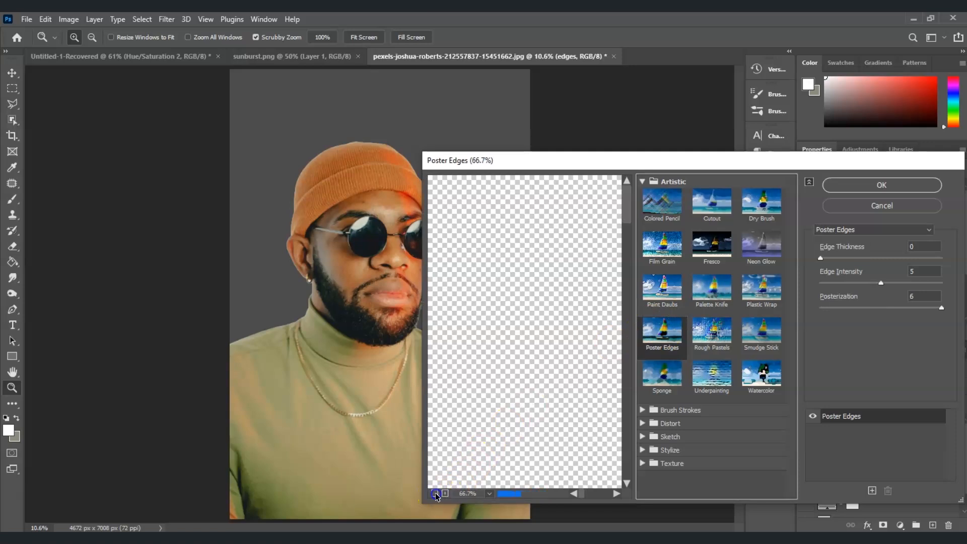
pyautogui.click(435, 494)
pyautogui.click(436, 494)
pyautogui.click(435, 494)
pyautogui.click(435, 494)
pyautogui.click(435, 494)
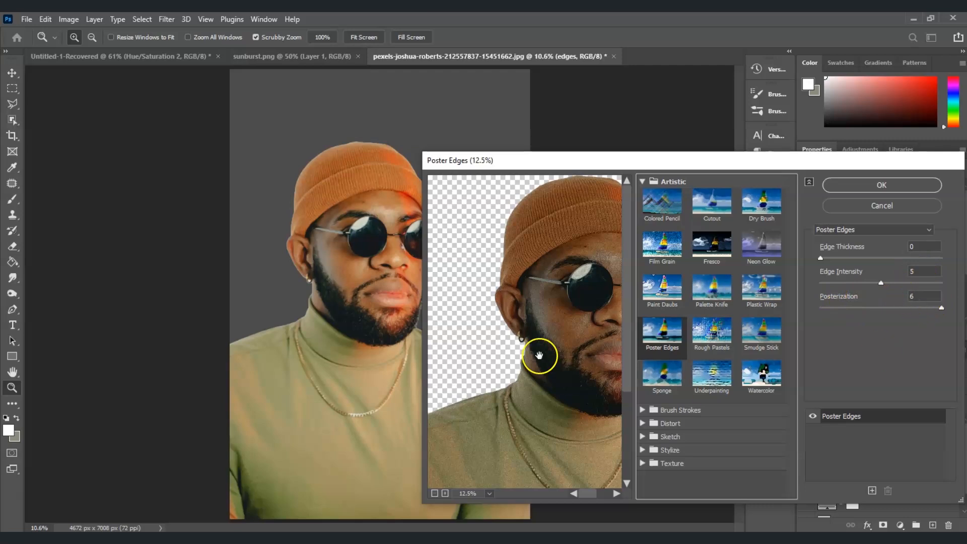
pyautogui.click(891, 185)
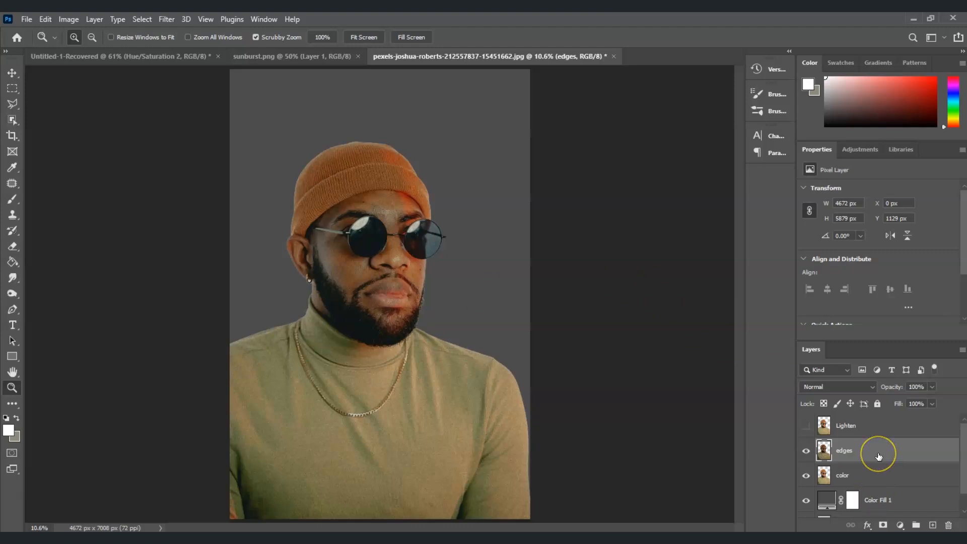
# - Apply a Threshold adjustment to the edges layer, lowering the level to keep only the darkest areas black
pyautogui.click(68, 19)
pyautogui.moveTo(91, 52)
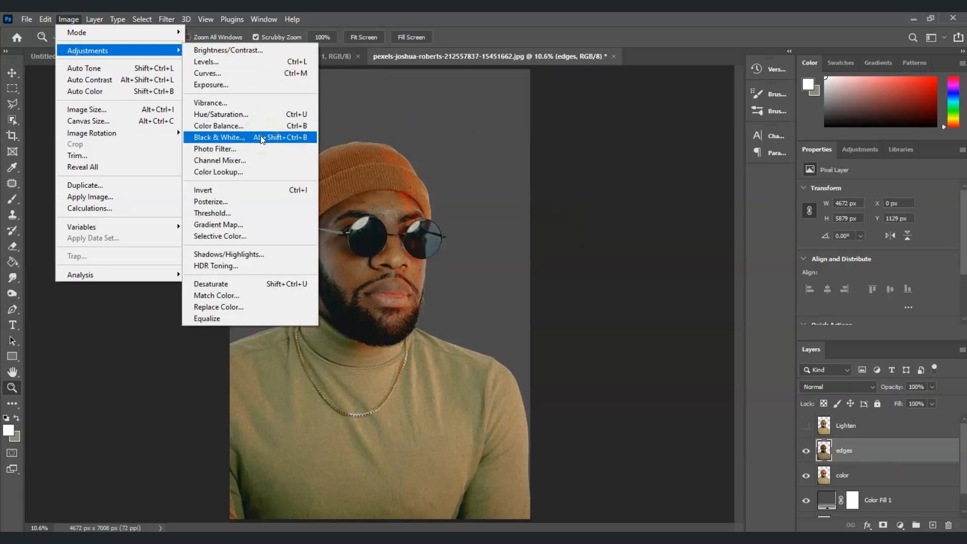
pyautogui.click(255, 213)
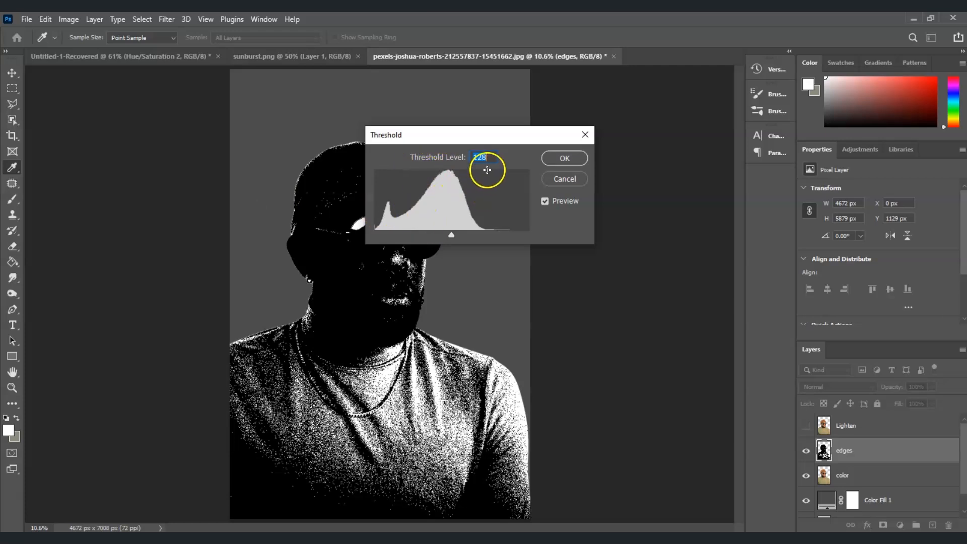
pyautogui.moveTo(451, 235); pyautogui.dragTo(427, 236)
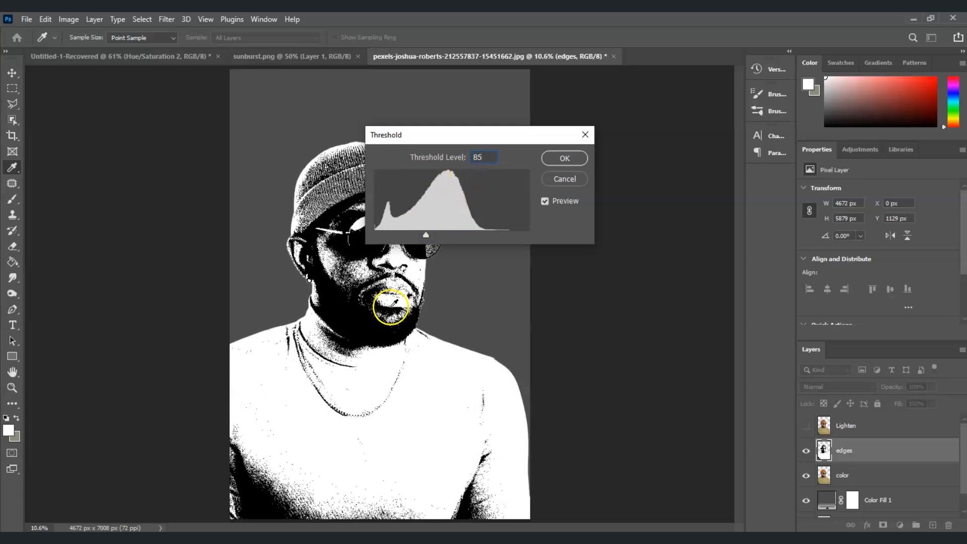
pyautogui.click(562, 156)
pyautogui.press('z')
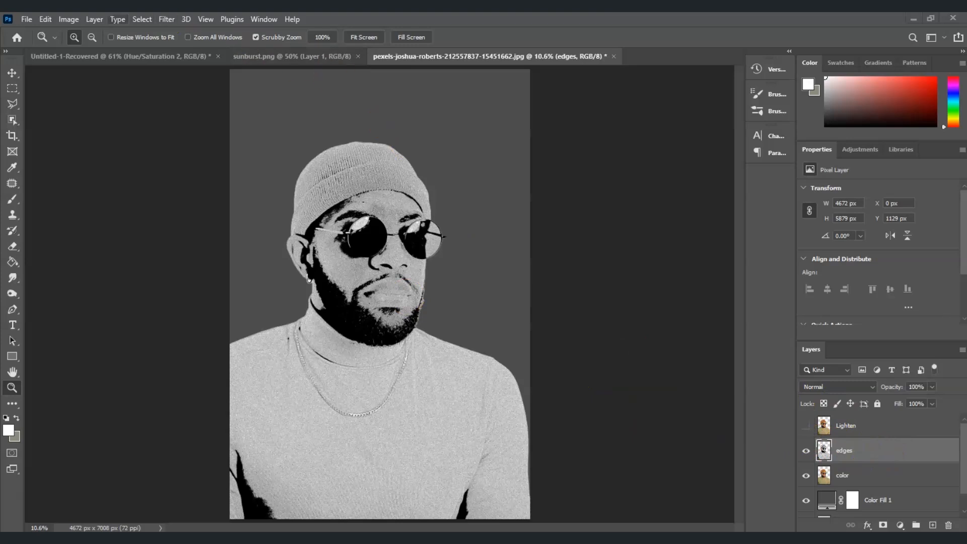
# - Apply the Oil Paint filter to the edges layer with stylization 5.0, cleanliness 3.5, scale 0.1, bristle detail 0.0 and lighting off
pyautogui.click(163, 20)
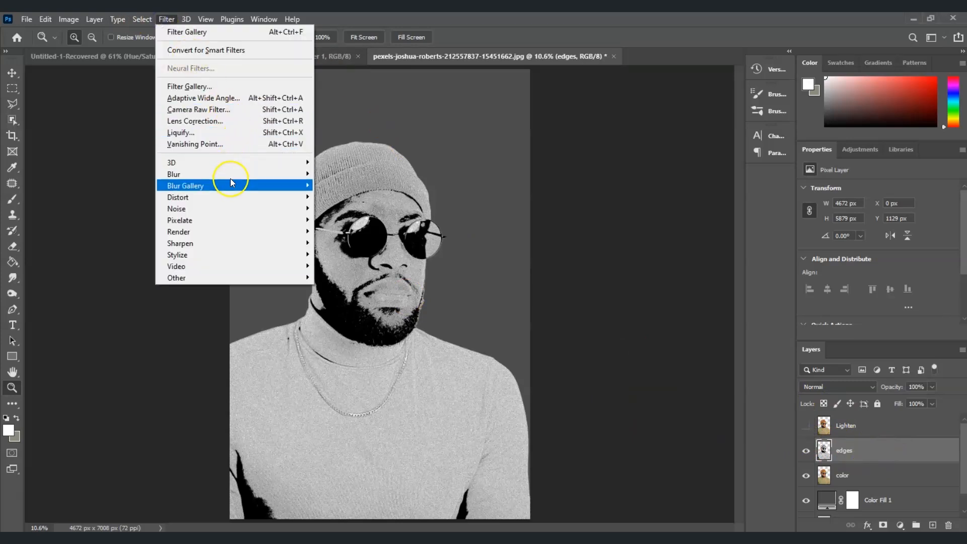
pyautogui.click(246, 253)
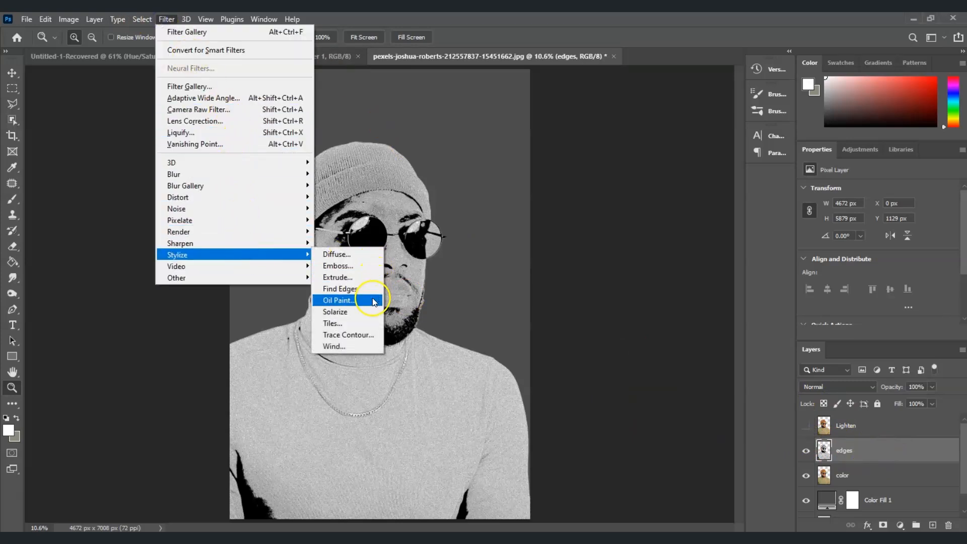
pyautogui.click(373, 299)
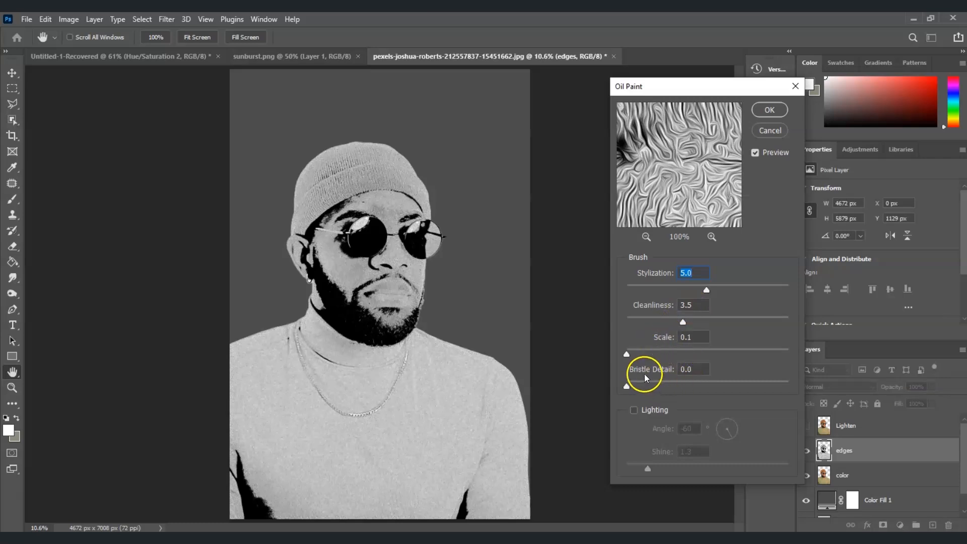
pyautogui.click(770, 110)
# - Add a Levels adjustment layer above the edges layer and lower its white input level to 109
pyautogui.press('z')
pyautogui.moveTo(338, 270); pyautogui.dragTo(336, 268)
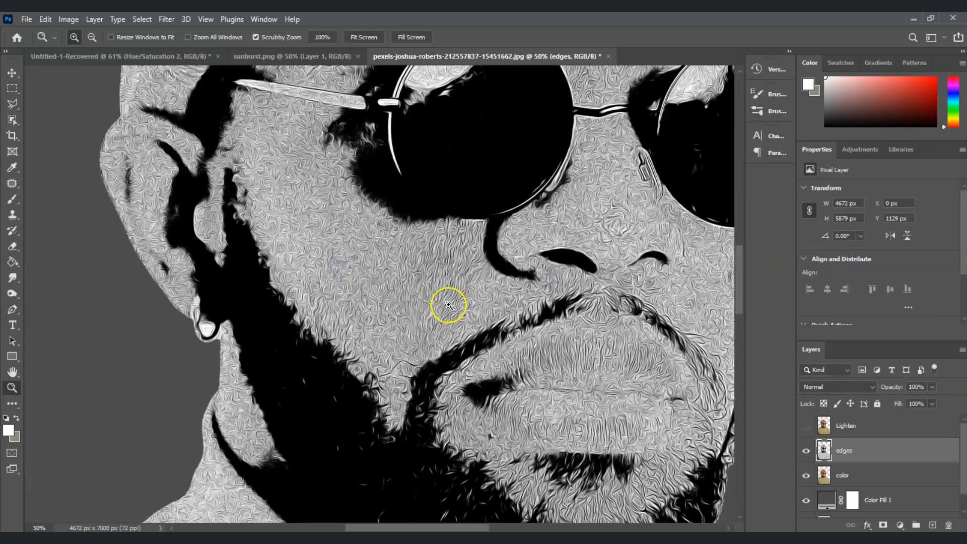
pyautogui.click(567, 321)
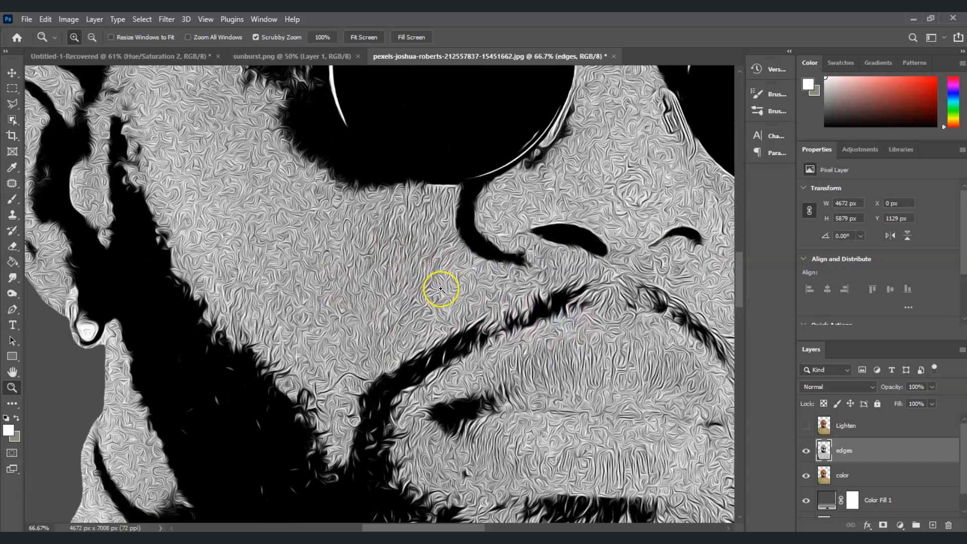
pyautogui.click(848, 451)
pyautogui.click(900, 525)
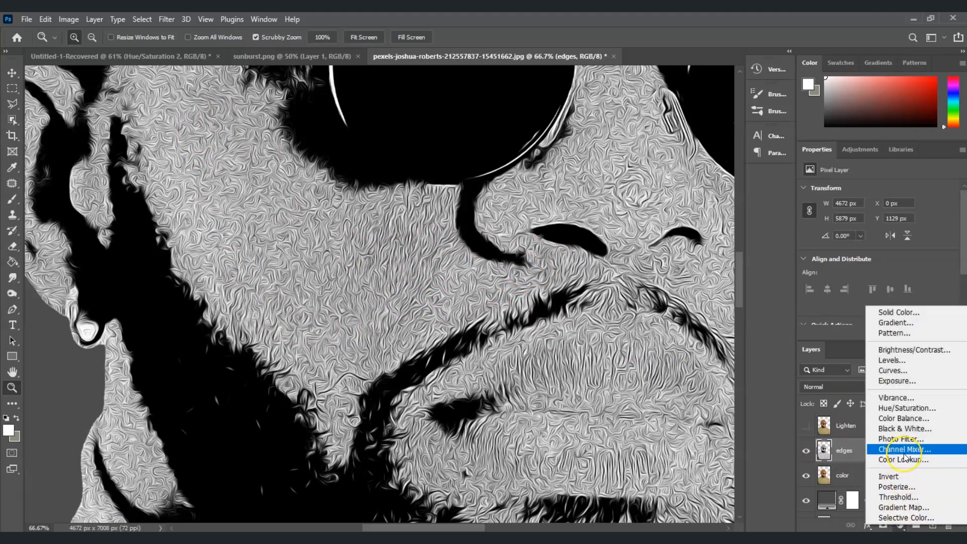
pyautogui.click(901, 361)
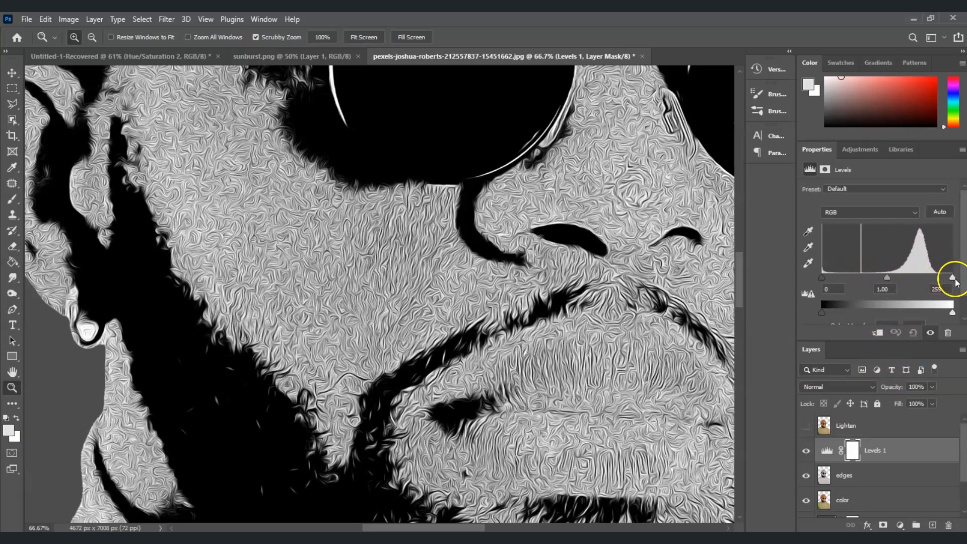
pyautogui.click(953, 278)
pyautogui.moveTo(946, 280); pyautogui.dragTo(879, 278)
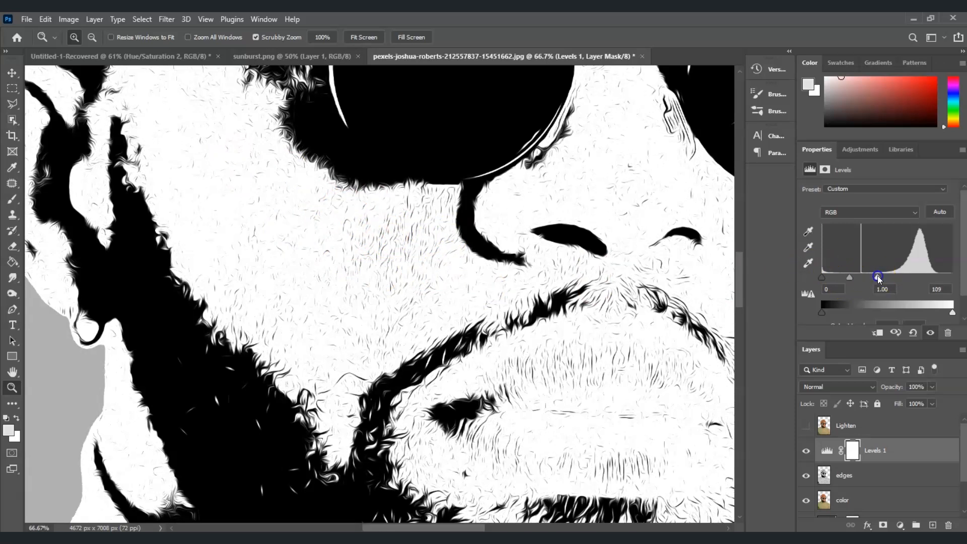
# - Set the Levels adjustment's black input to 64 and white input to 80, and clip it to the edges layer
pyautogui.moveTo(879, 278); pyautogui.dragTo(869, 279)
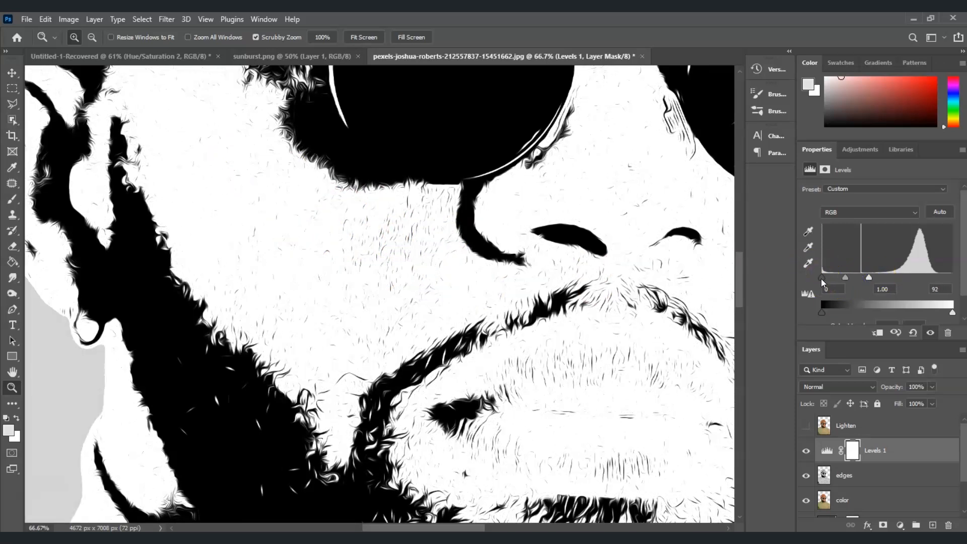
pyautogui.moveTo(822, 277); pyautogui.dragTo(863, 281)
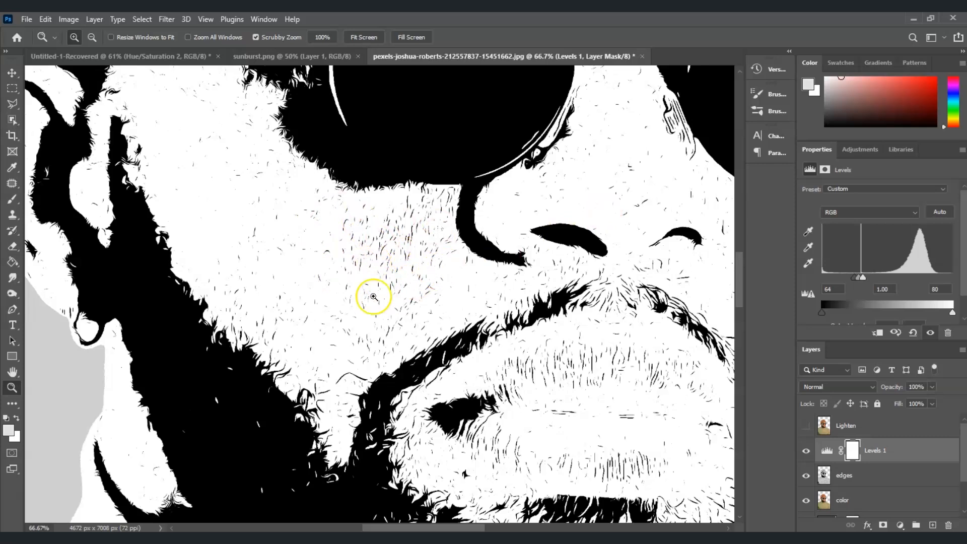
pyautogui.click(364, 37)
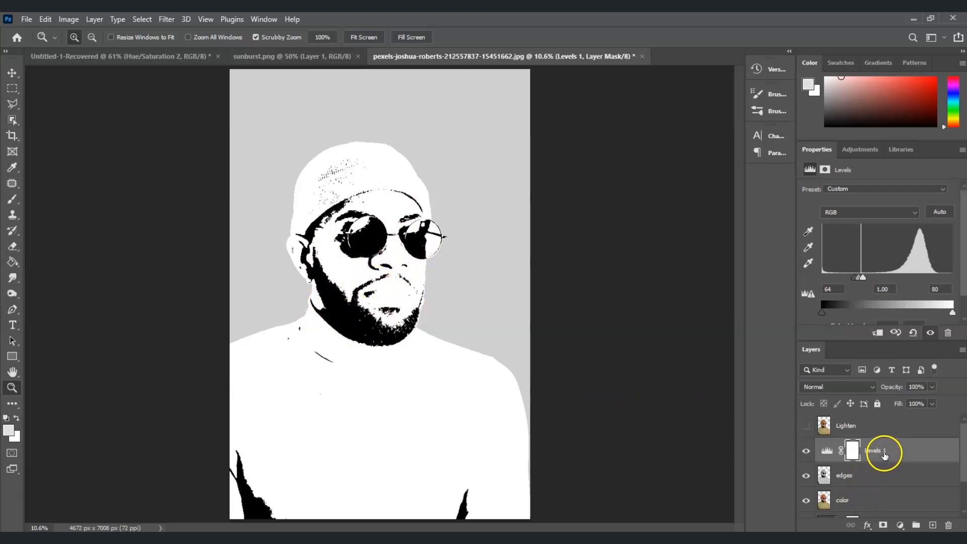
pyautogui.click(878, 333)
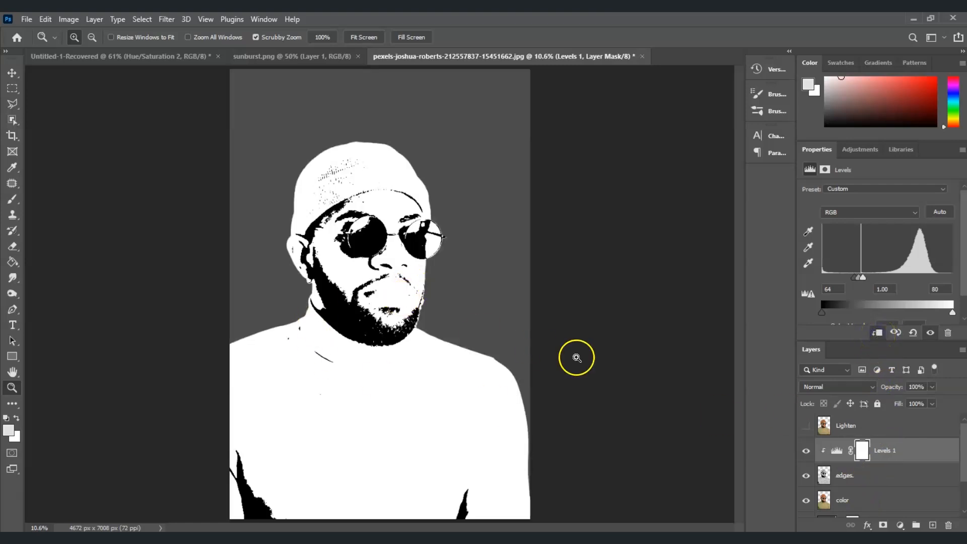
# - Set the edges layer's blend mode to Multiply
pyautogui.click(870, 482)
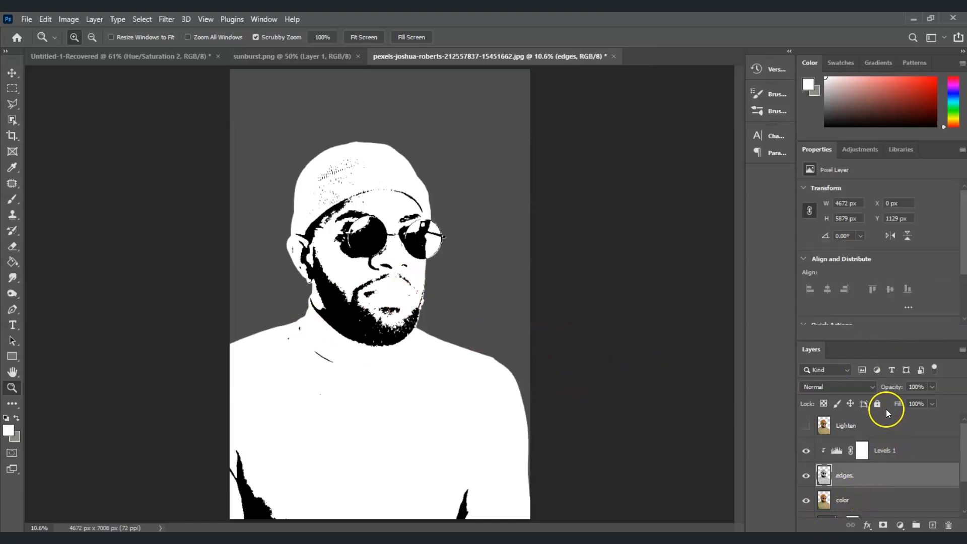
pyautogui.click(873, 386)
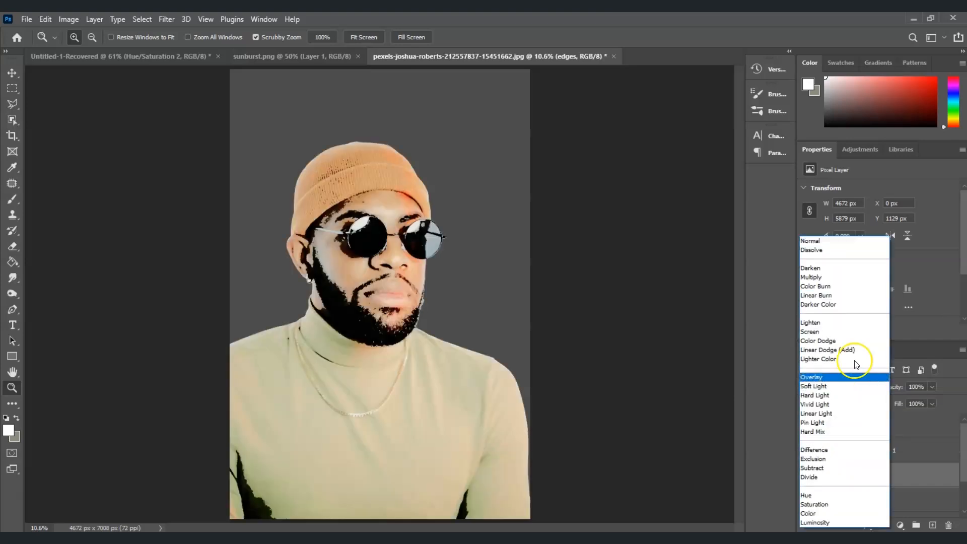
pyautogui.click(827, 277)
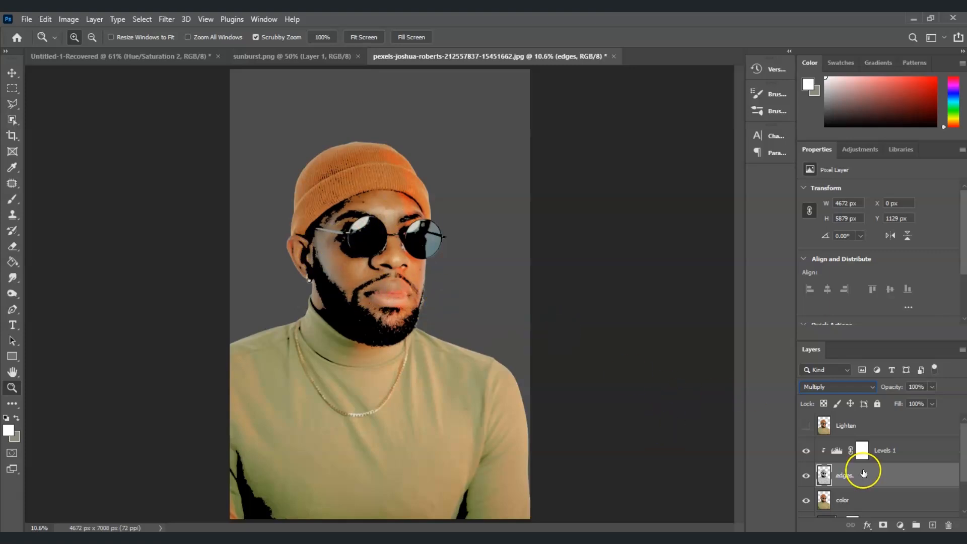
# - Apply the Oil Paint filter to the color layer with stylization 5.0, cleanliness 3.5, scale 0.1, bristle detail 0.0 and lighting off
pyautogui.click(882, 501)
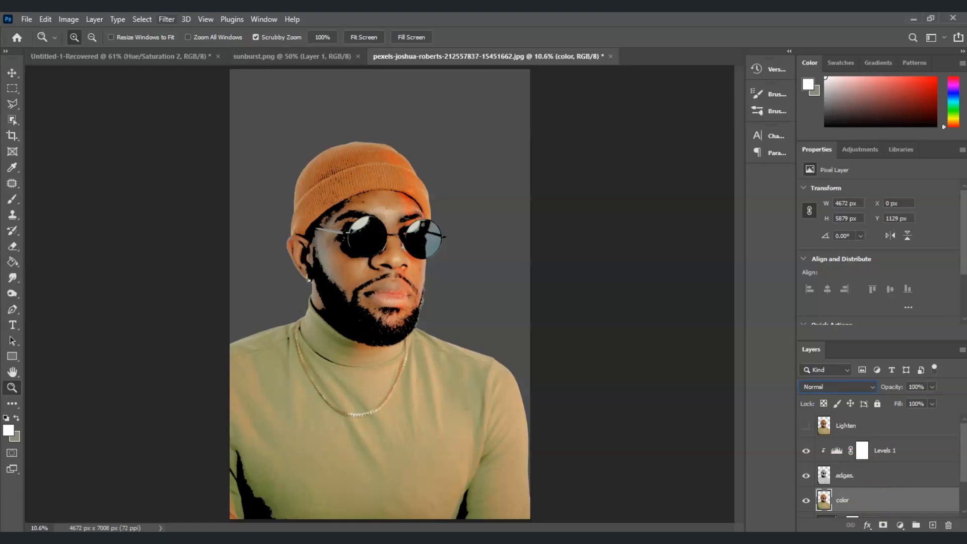
pyautogui.click(167, 20)
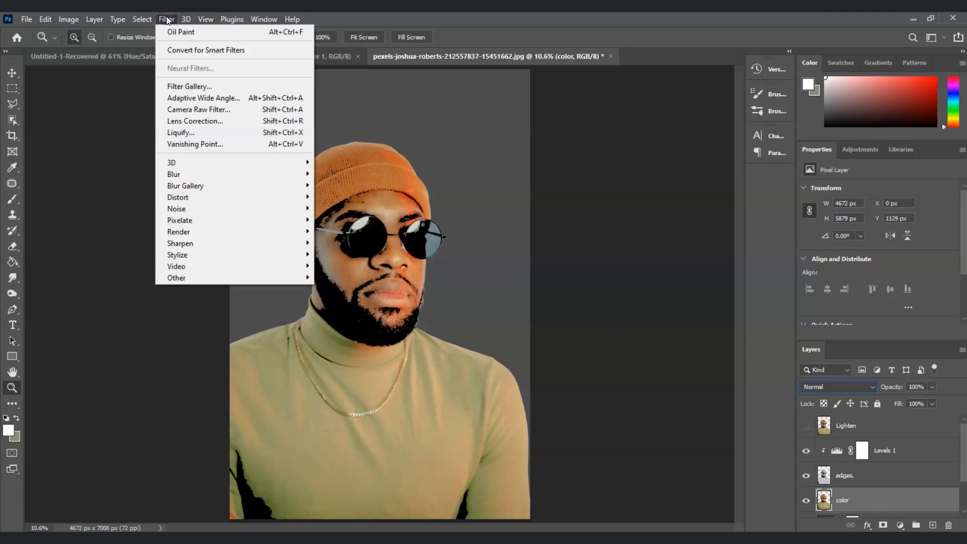
pyautogui.moveTo(282, 258)
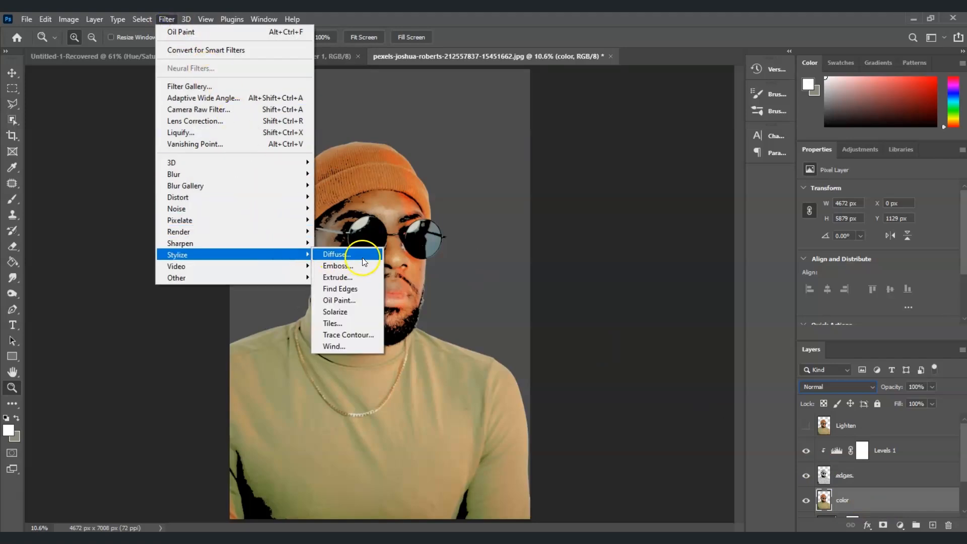
pyautogui.click(334, 304)
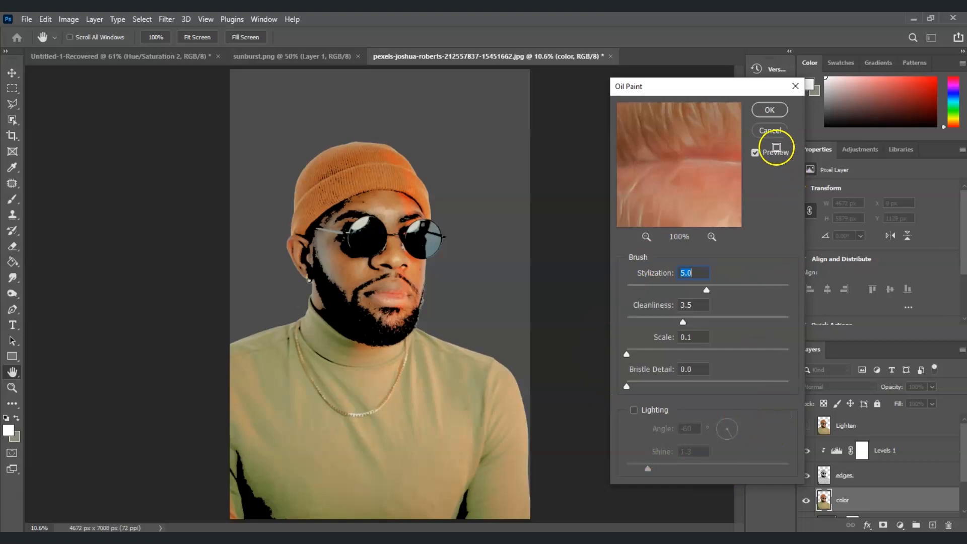
pyautogui.click(770, 111)
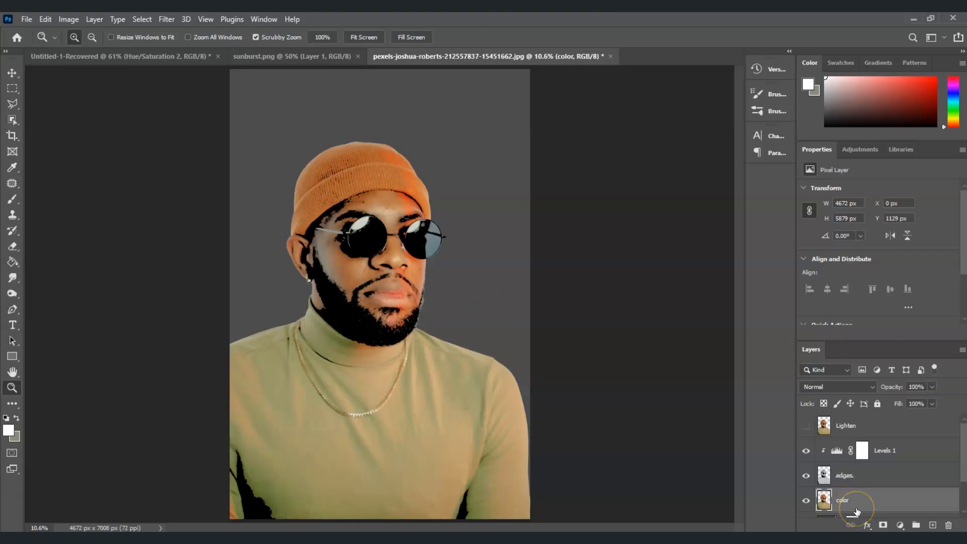
# - Apply a Surface Blur to the color layer with a radius of 20 pixels and a threshold of 10 levels
pyautogui.click(167, 20)
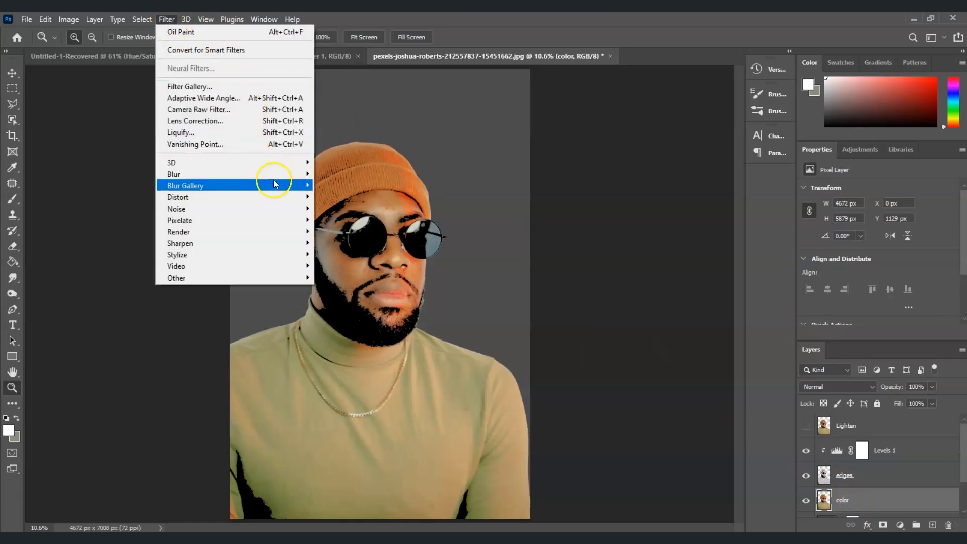
pyautogui.moveTo(272, 174)
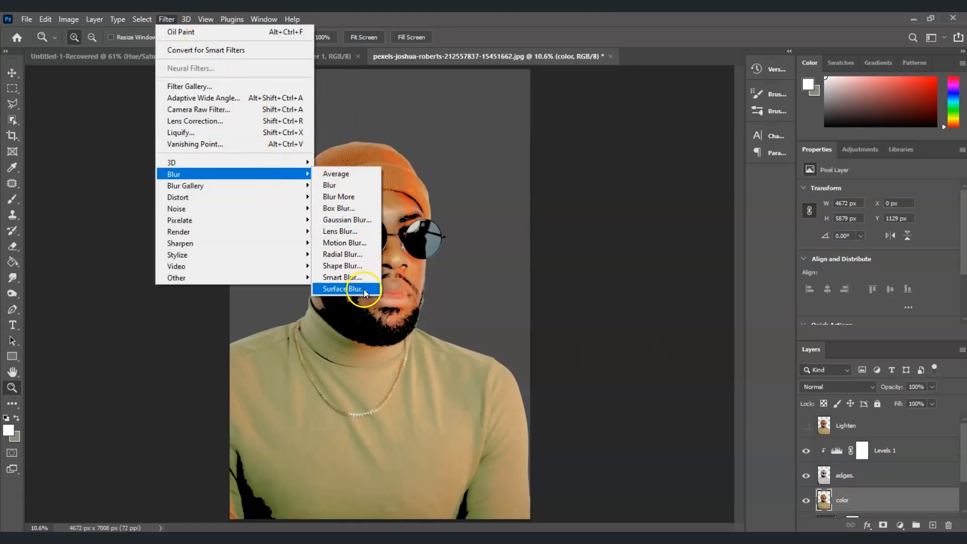
pyautogui.click(362, 288)
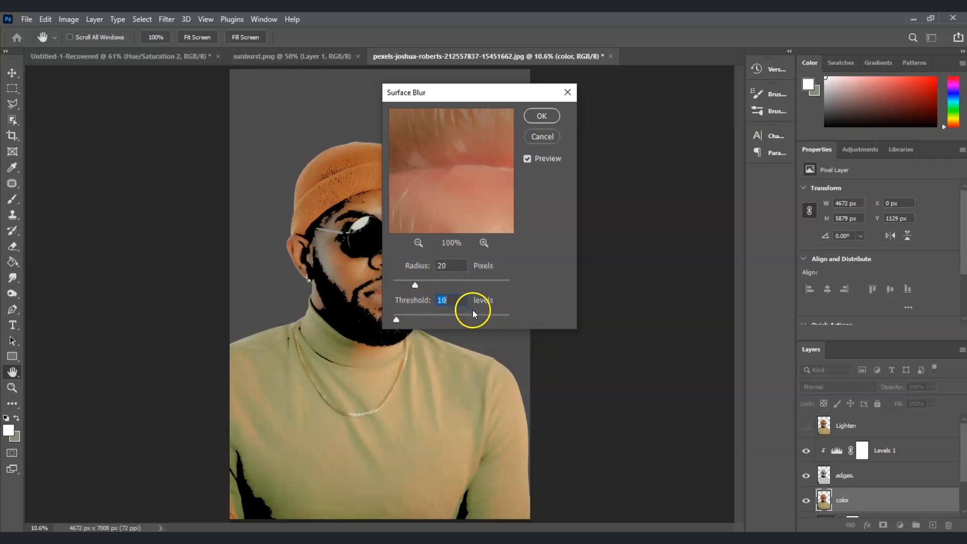
pyautogui.click(541, 116)
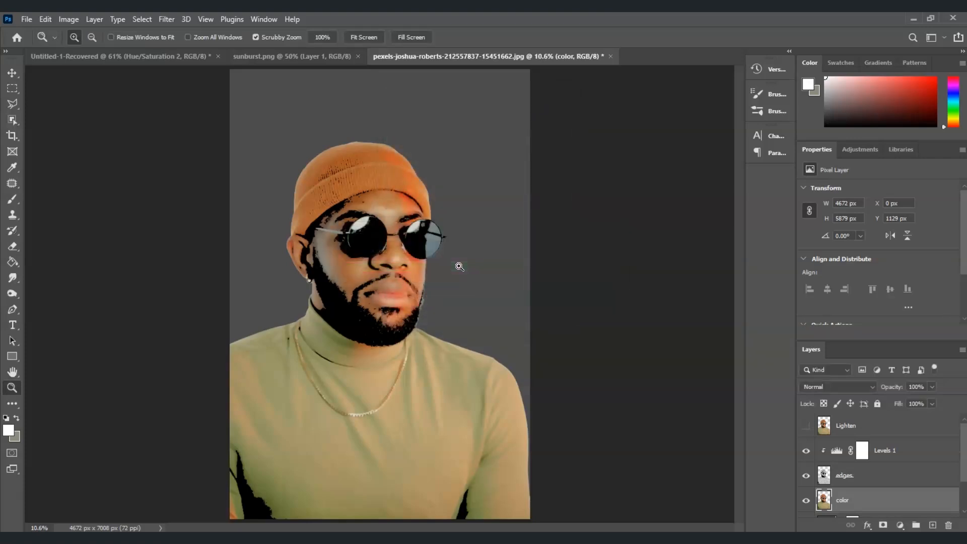
# - Apply the Cutout filter to the color layer with number of levels 4, edge simplicity 4 and edge fidelity 2
pyautogui.click(866, 497)
pyautogui.click(166, 19)
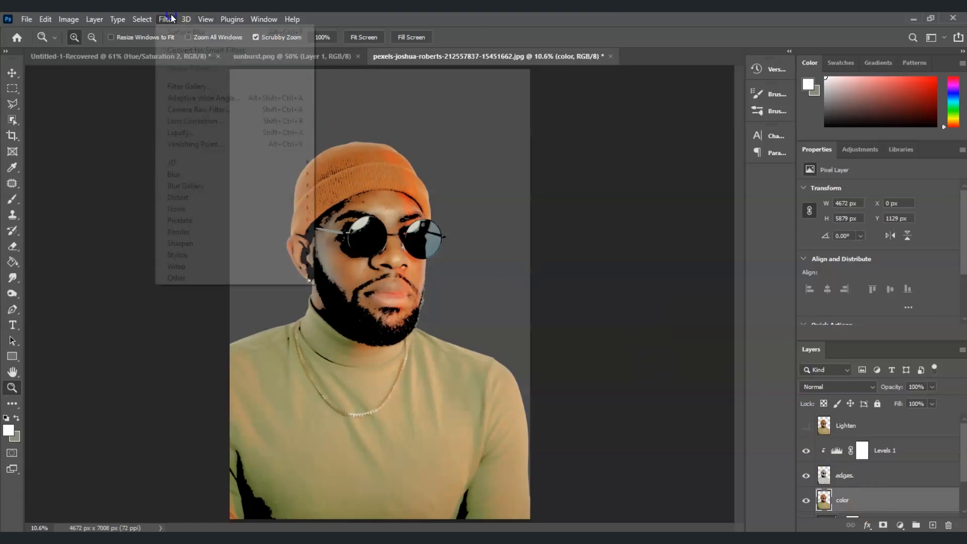
pyautogui.click(195, 88)
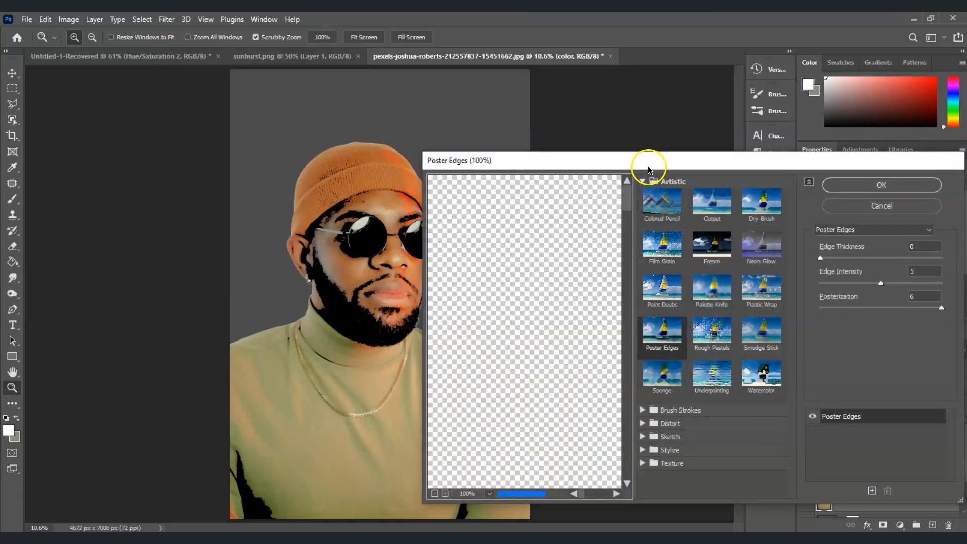
pyautogui.click(643, 181)
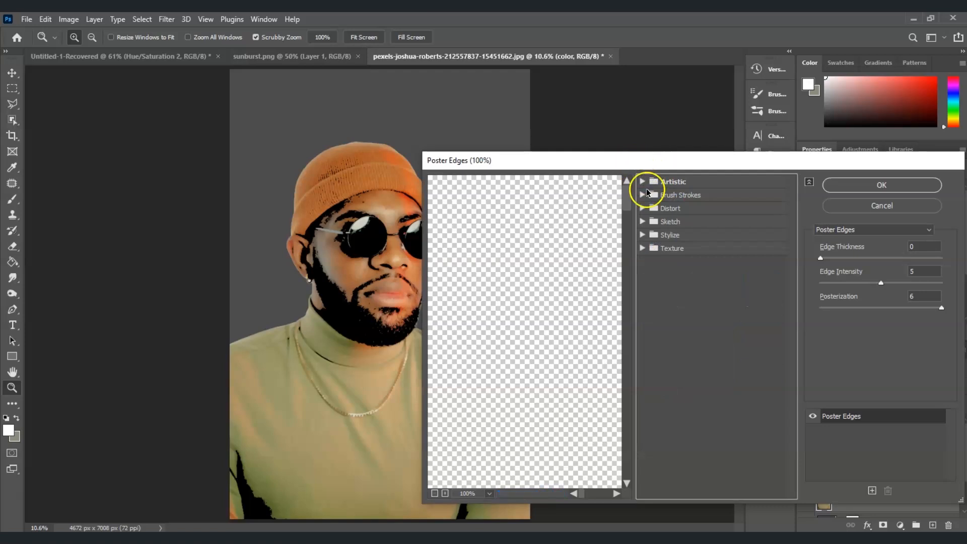
pyautogui.click(642, 179)
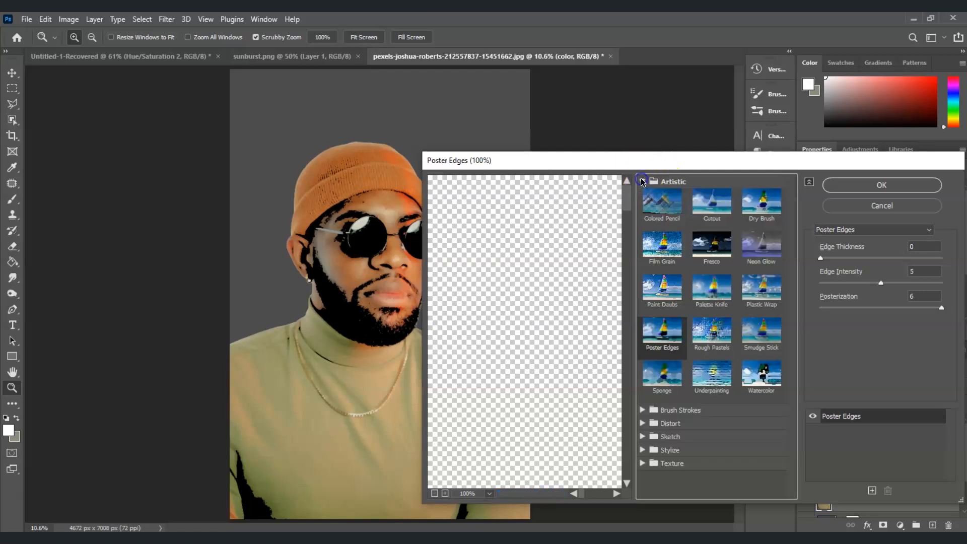
pyautogui.click(712, 208)
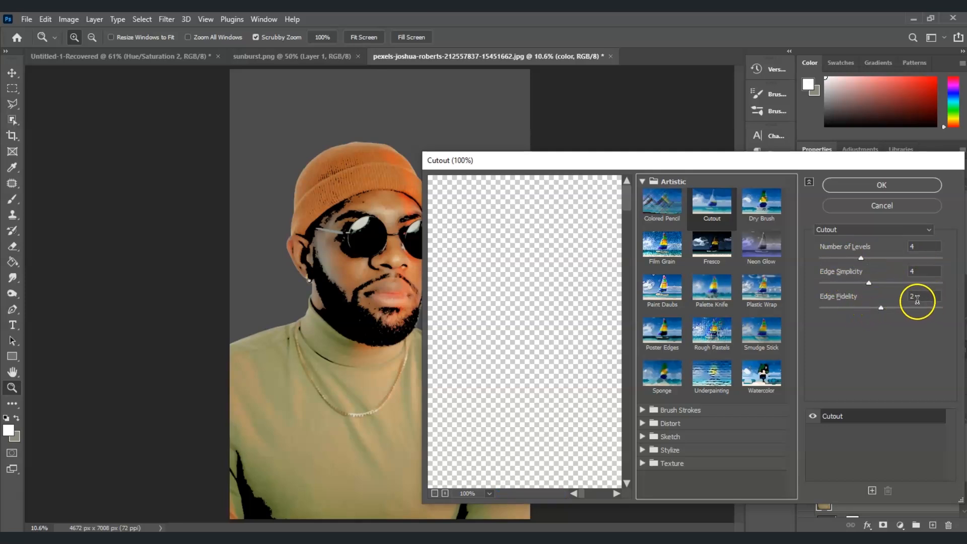
pyautogui.click(883, 188)
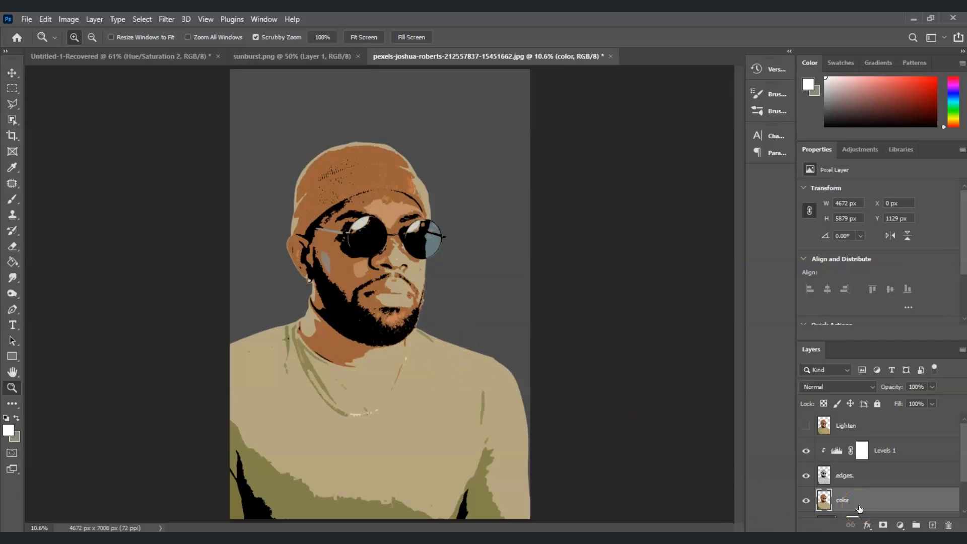
# - Add a Hue/Saturation adjustment layer clipped to the color layer and set its saturation to +36
pyautogui.click(900, 525)
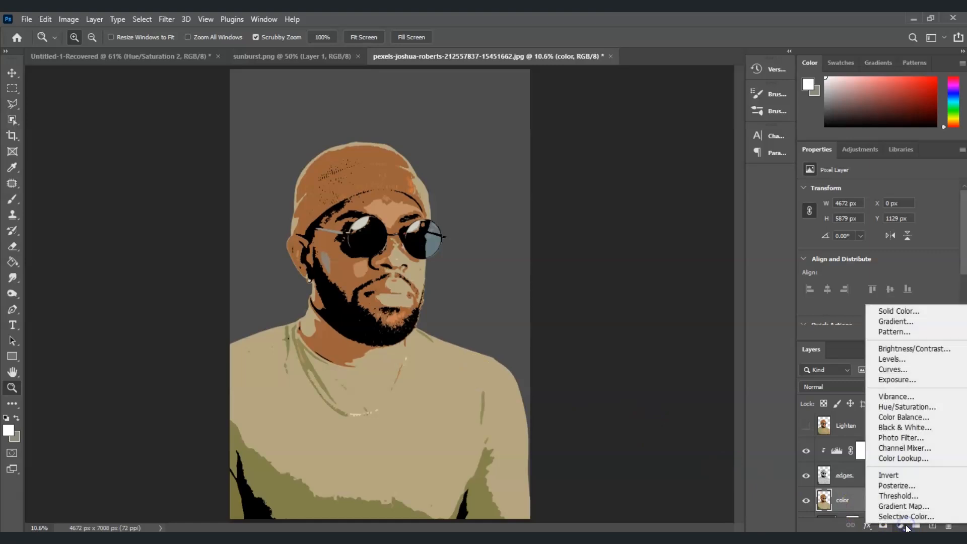
pyautogui.click(907, 407)
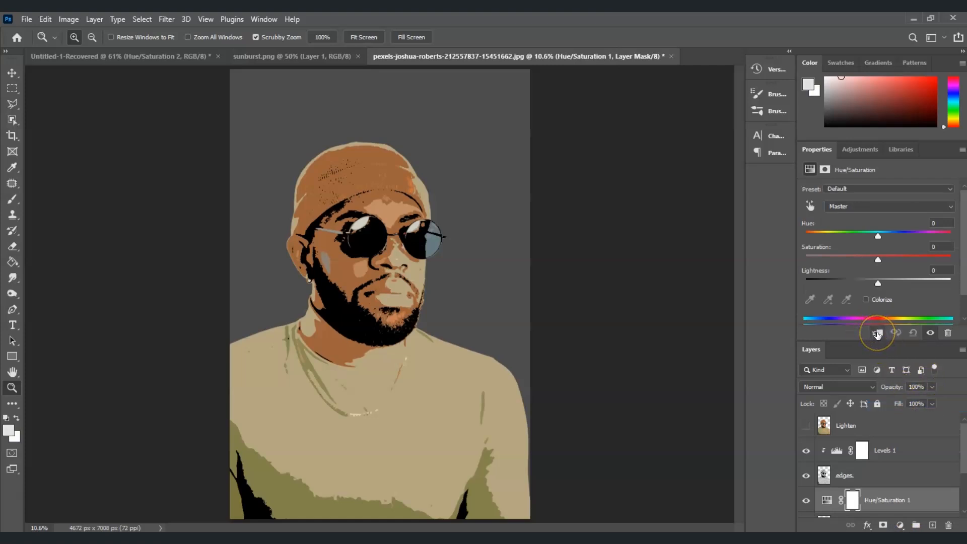
pyautogui.click(877, 333)
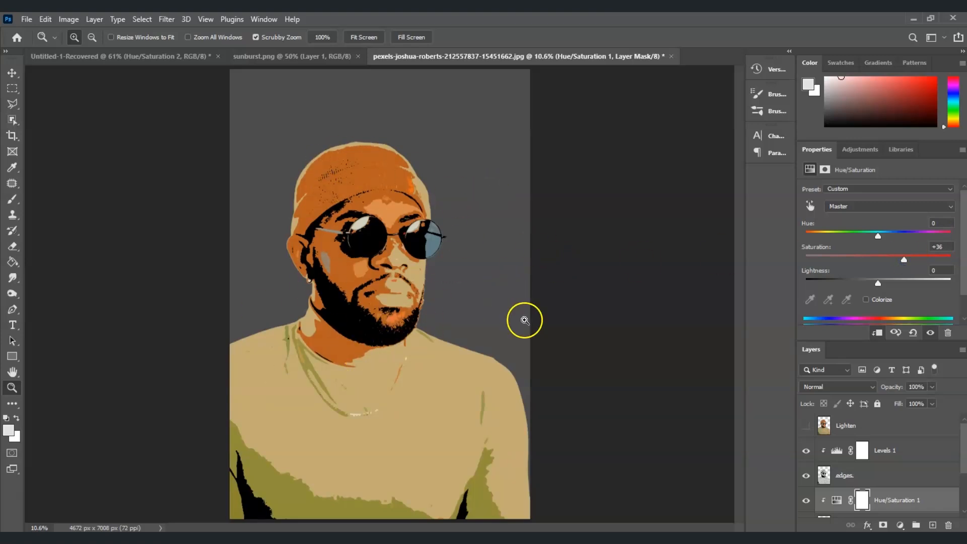
# - Add a clipped Levels adjustment directly above the color layer with black input 41 and white input 210
pyautogui.click(914, 502)
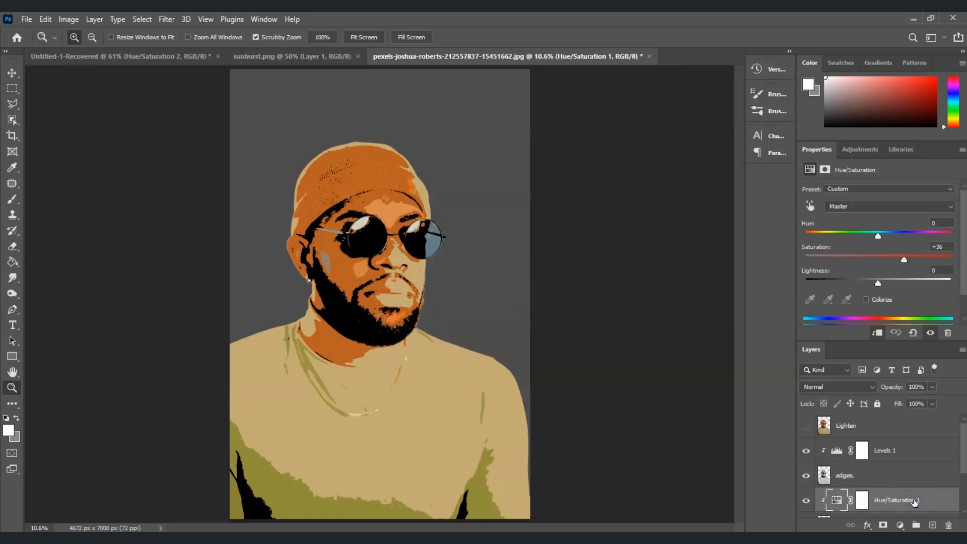
pyautogui.scroll(-1, 914, 502)
pyautogui.click(870, 503)
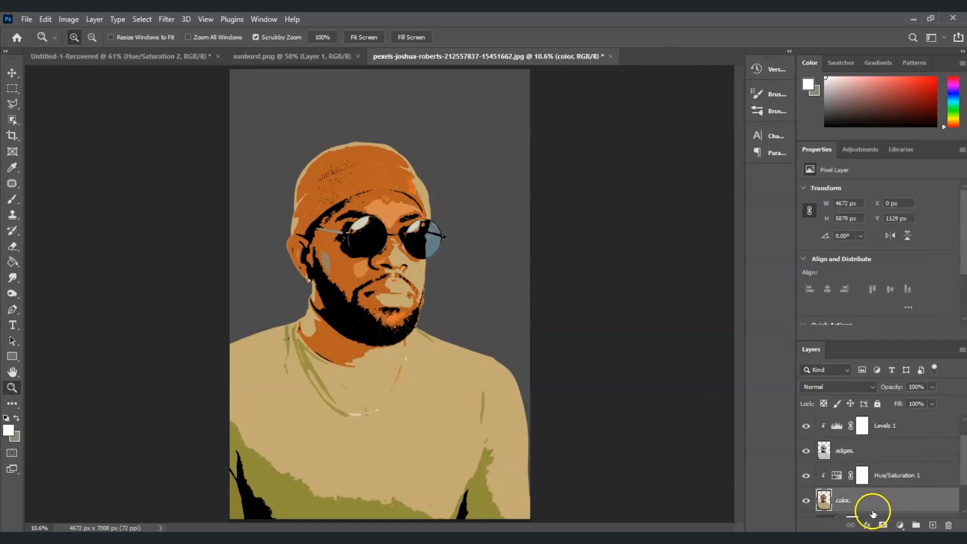
pyautogui.click(902, 526)
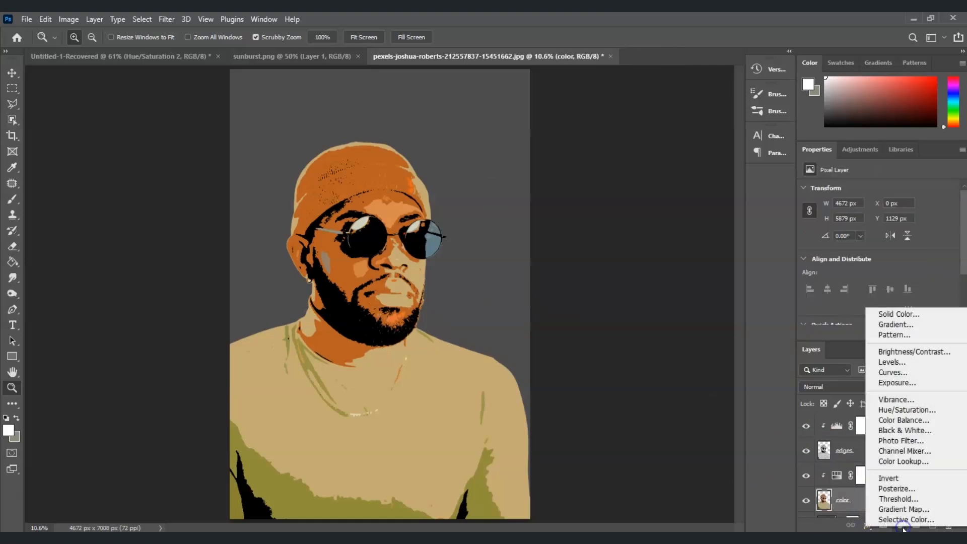
pyautogui.click(896, 362)
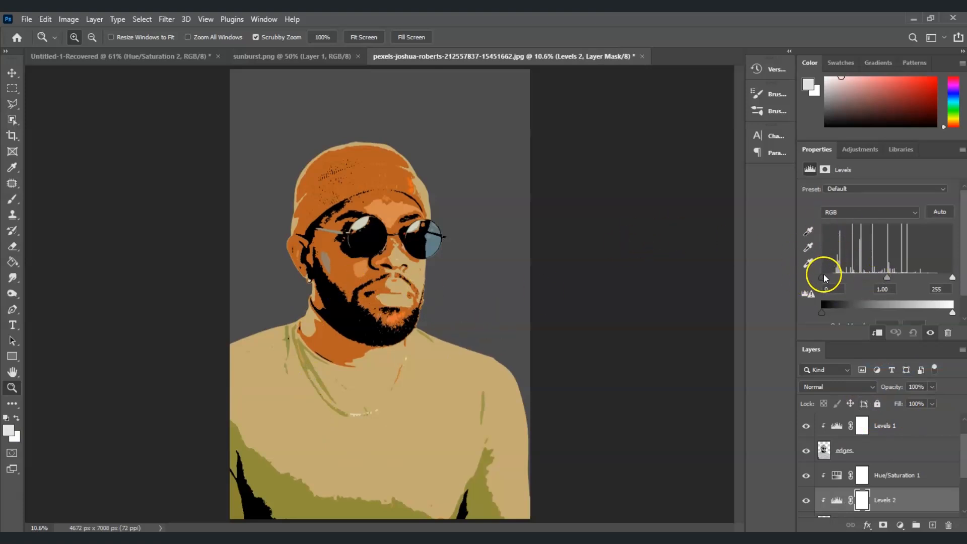
pyautogui.moveTo(833, 282); pyautogui.dragTo(840, 283)
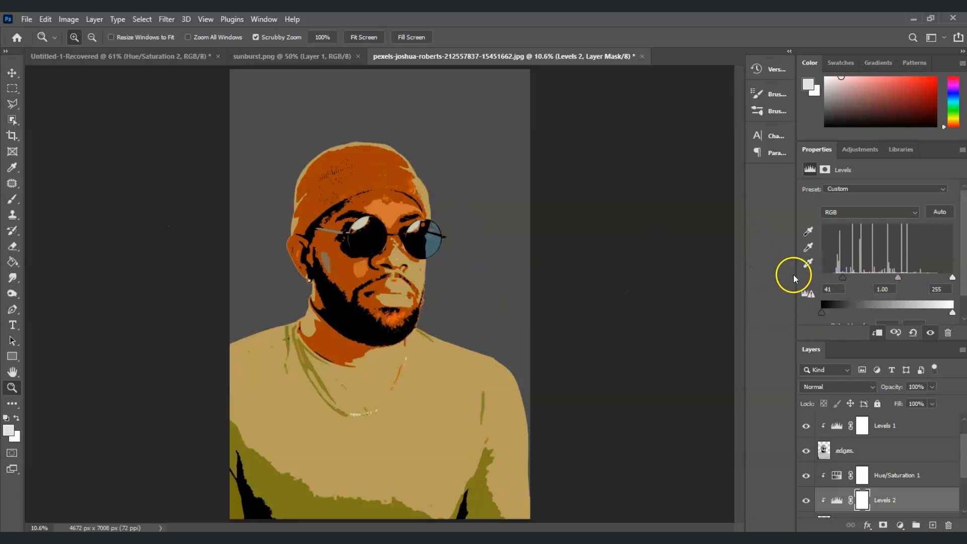
pyautogui.moveTo(953, 279); pyautogui.dragTo(942, 282)
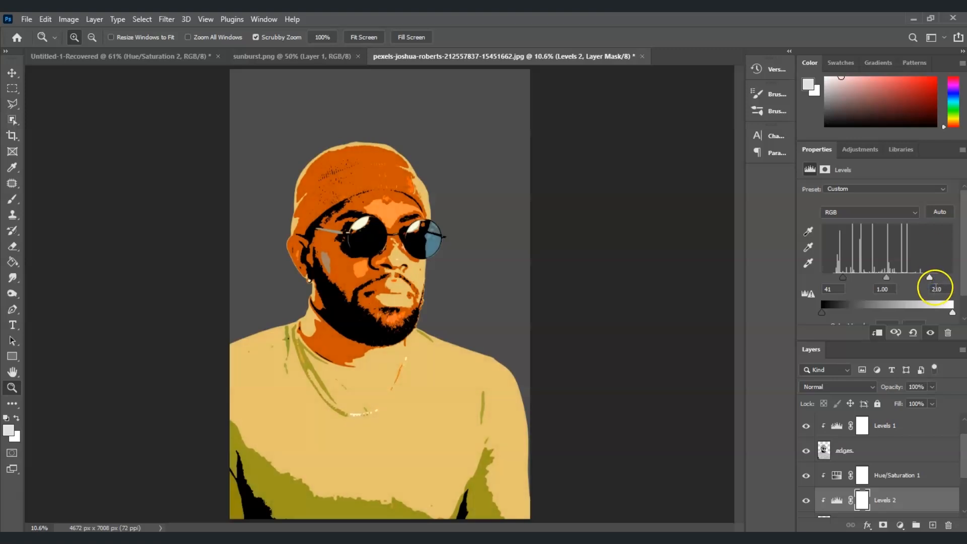
# - Select the Lighten layer and make it visible
pyautogui.hotkey('alt', ']')
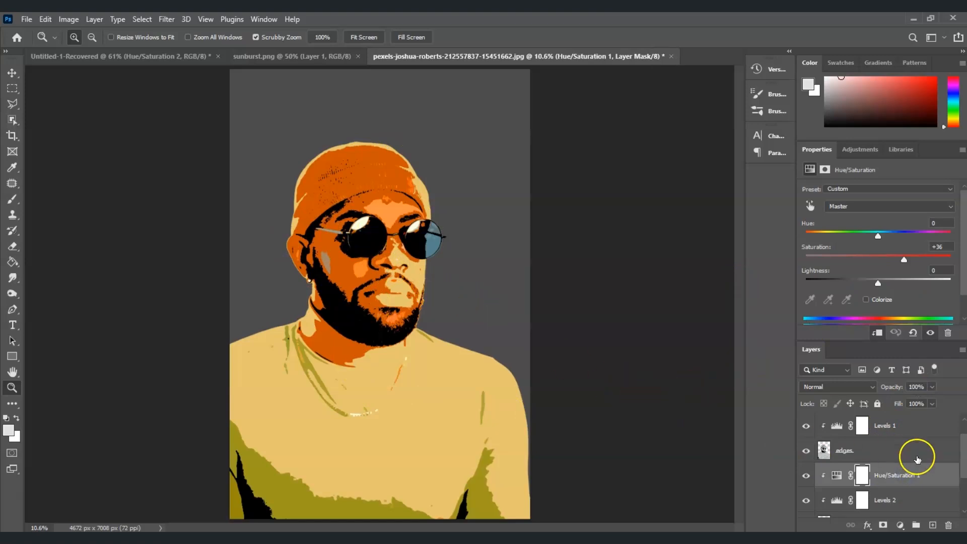
pyautogui.scroll(-2, 914, 456)
pyautogui.scroll(3, 914, 456)
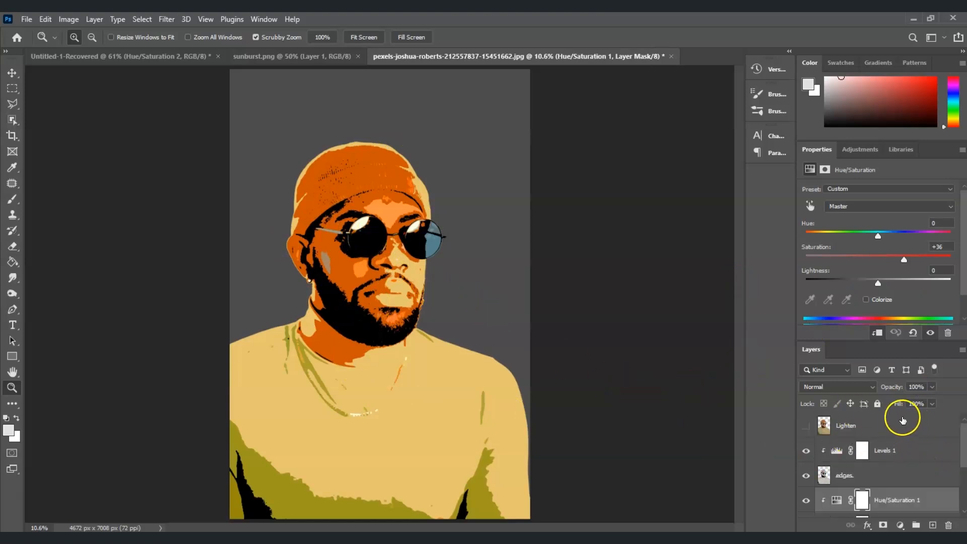
pyautogui.click(873, 429)
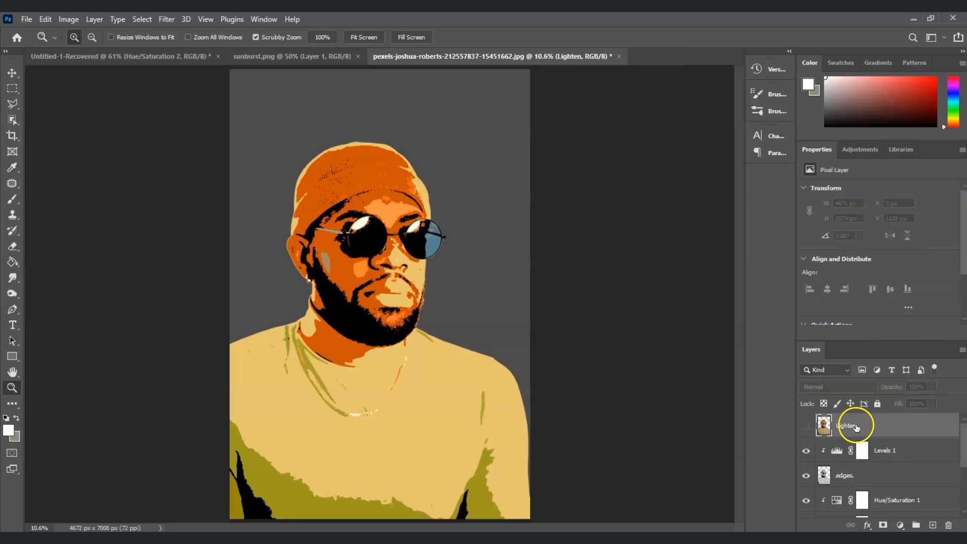
pyautogui.click(805, 427)
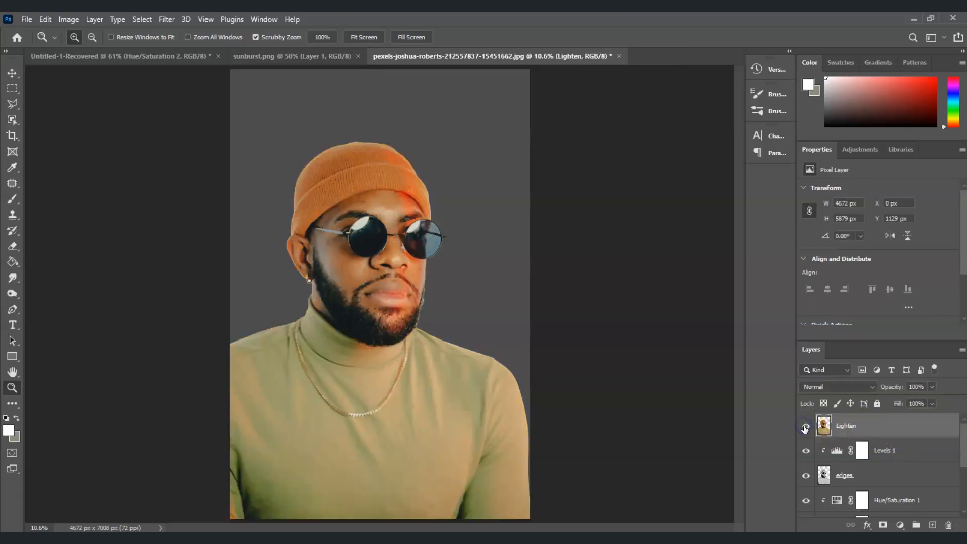
# - Clip the Lighten layer to the edges layer below and set its blend mode to Lighten
pyautogui.rightClick(892, 428)
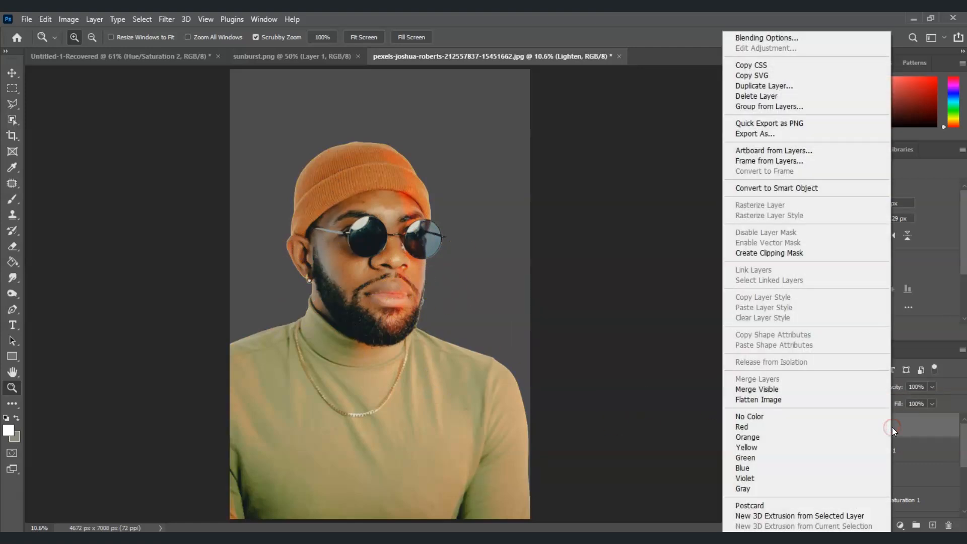
pyautogui.click(784, 253)
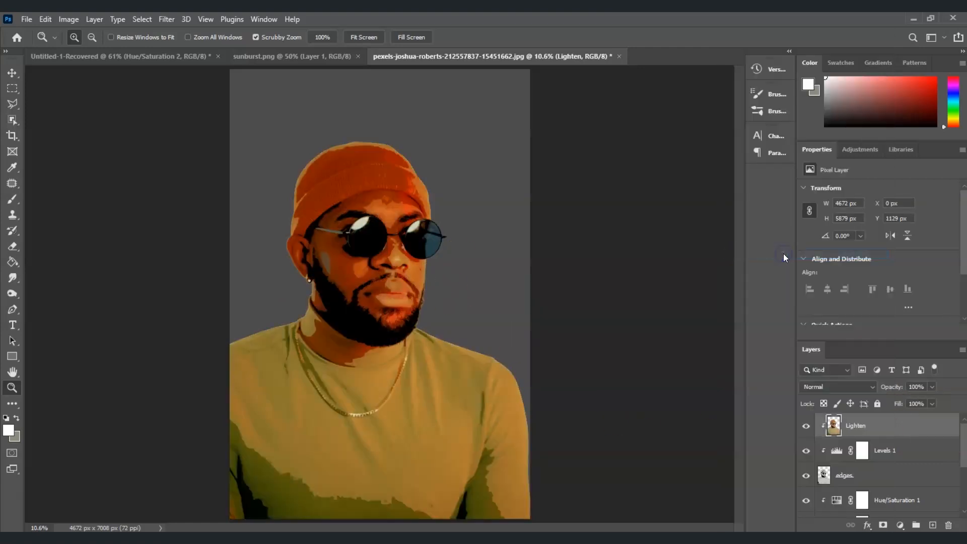
pyautogui.click(873, 387)
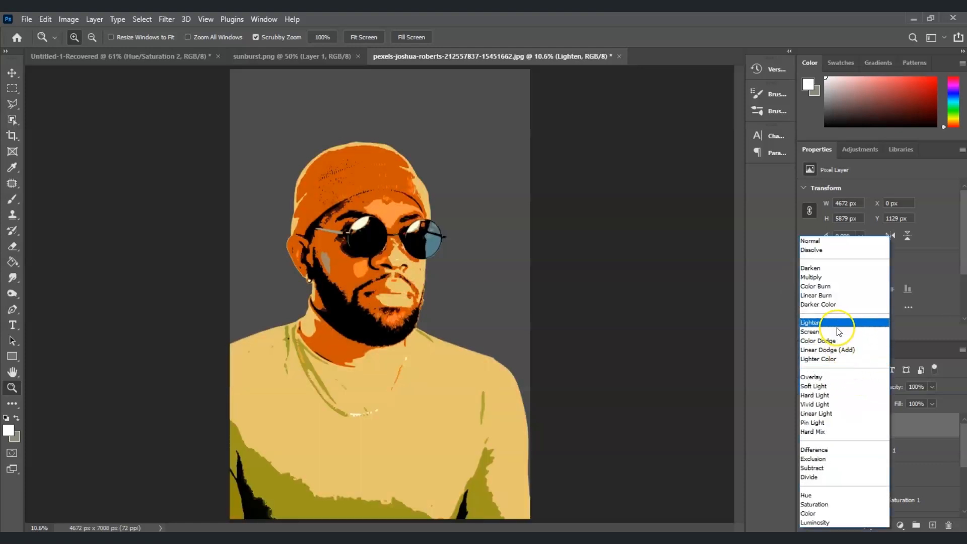
pyautogui.click(837, 327)
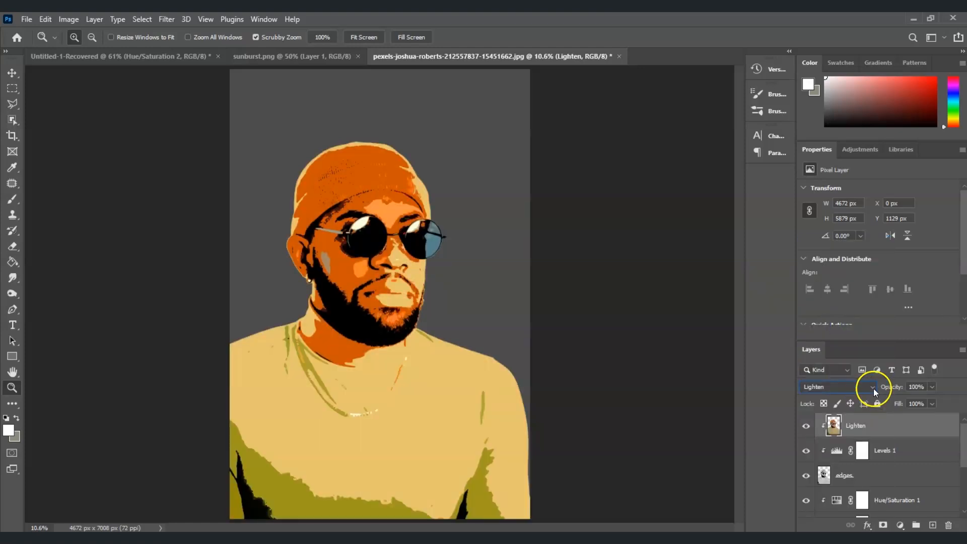
# - Duplicate the Background layer, move the copy to the top of the layer stack and hide it
pyautogui.scroll(-2, 884, 466)
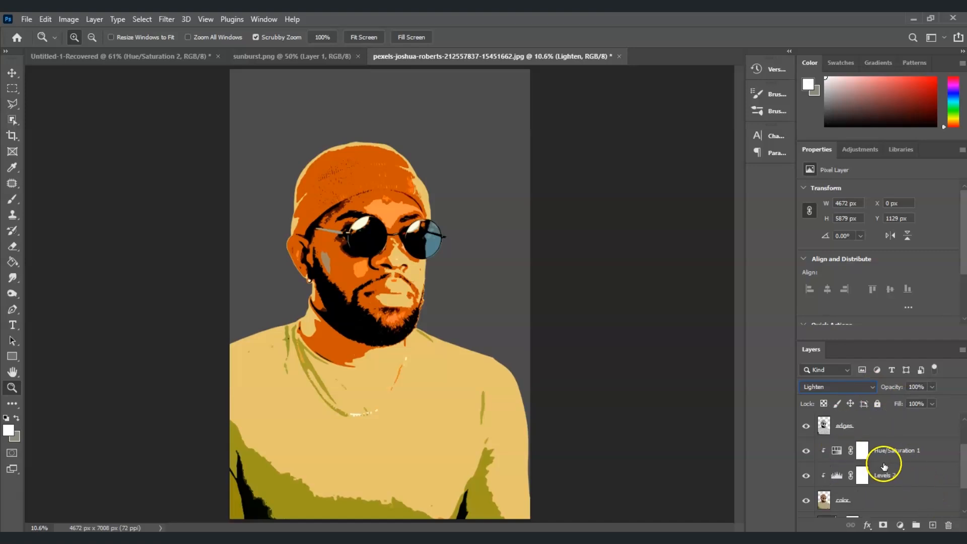
pyautogui.scroll(-2, 884, 466)
pyautogui.click(887, 505)
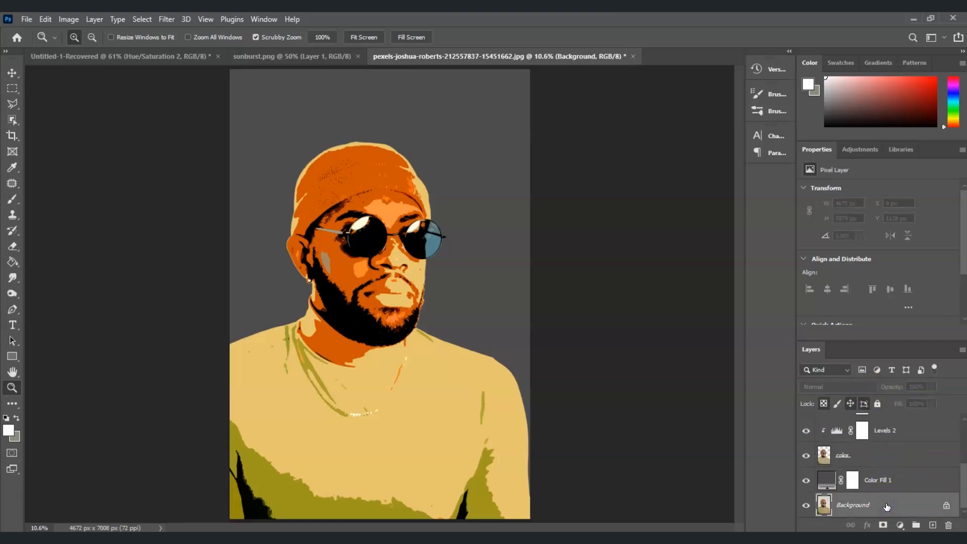
pyautogui.hotkey('ctrl', 'j')
pyautogui.hotkey('ctrl', 'shift', ']')
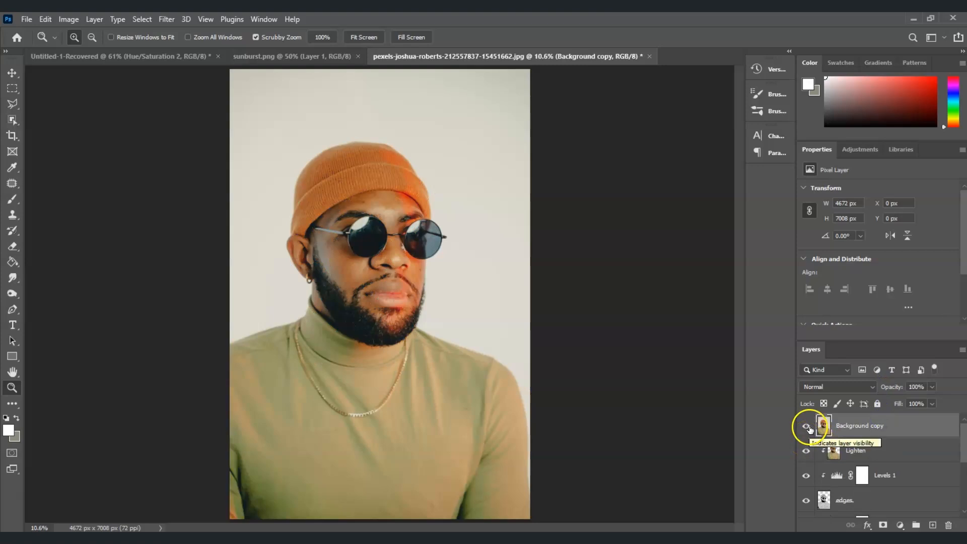
pyautogui.click(807, 427)
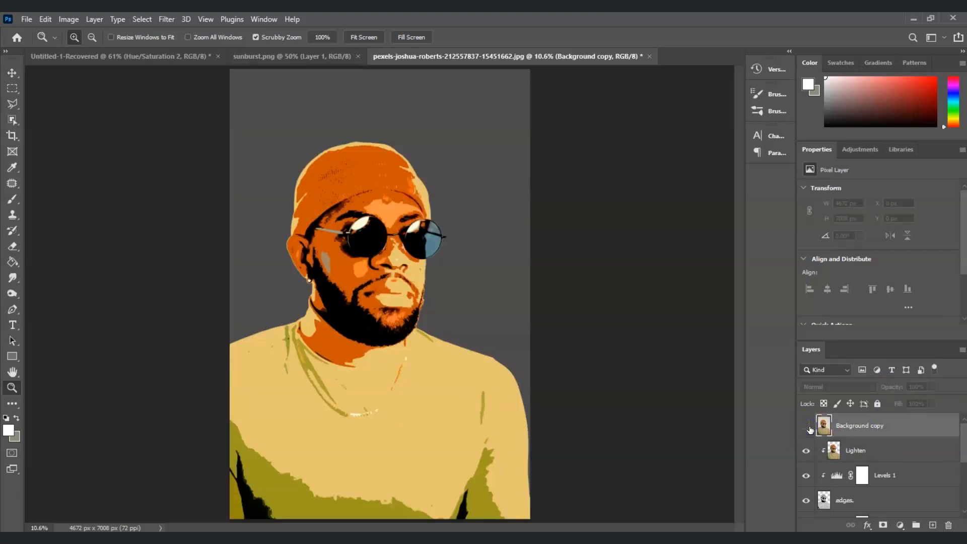